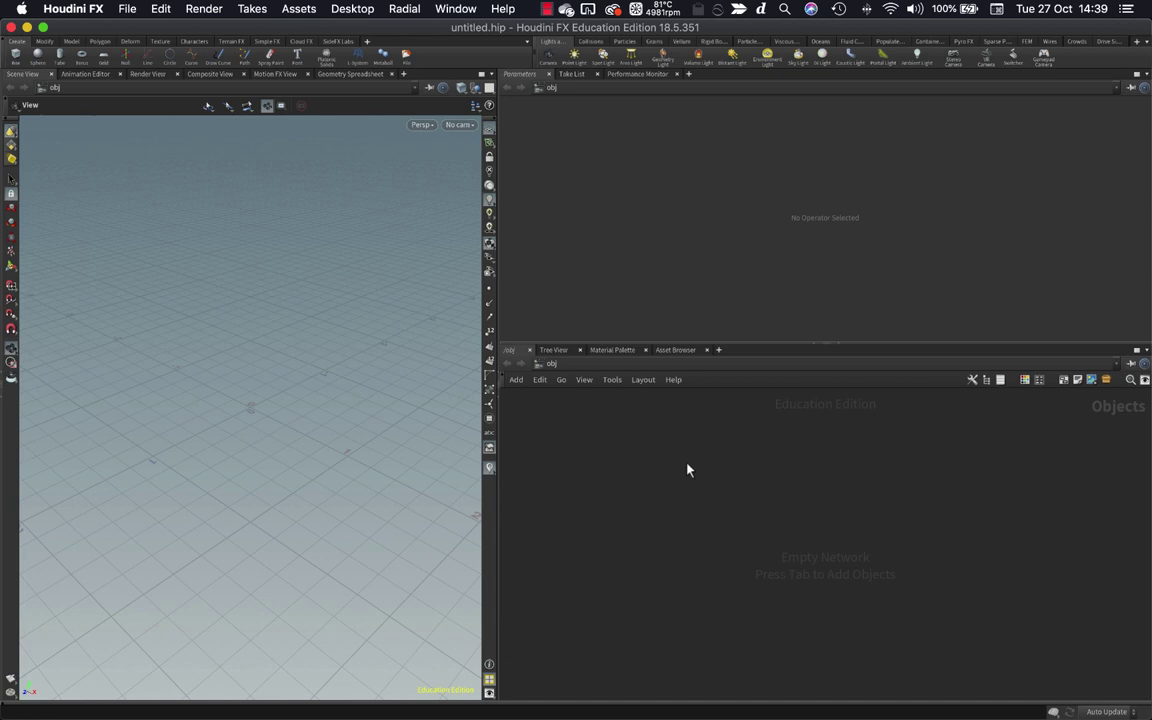
Create a geo1 Geometry object in /obj and step inside it.
{"action": "key", "text": "Tab"}
{"action": "type", "text": "geo"}
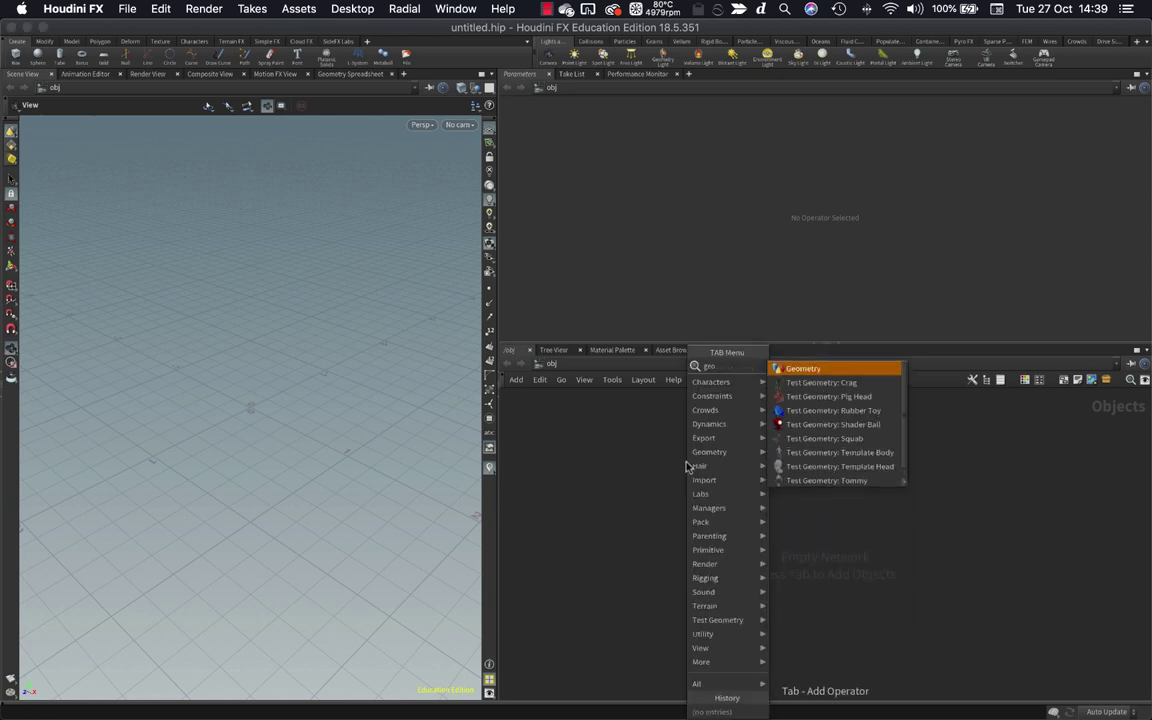
{"action": "key", "text": "Return"}
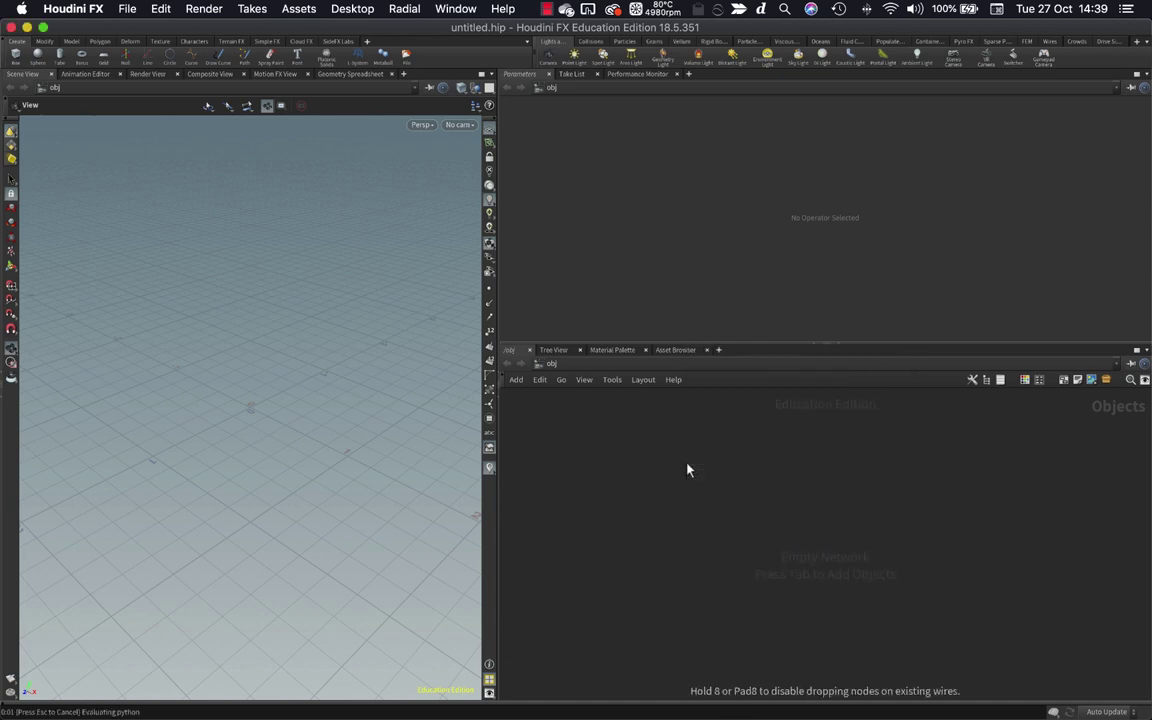
{"action": "left_click", "coordinate": [687, 470]}
{"action": "key", "text": "Return"}
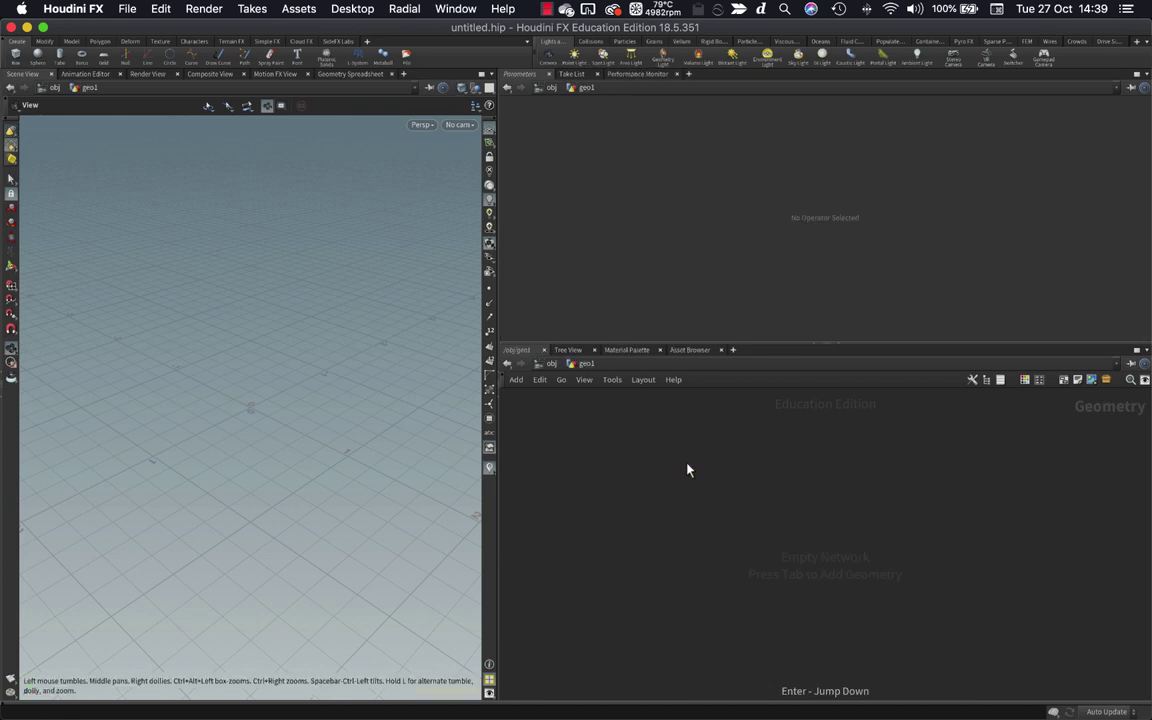
Search for and choose the Grid node inside geo1.
{"action": "key", "text": "Tab"}
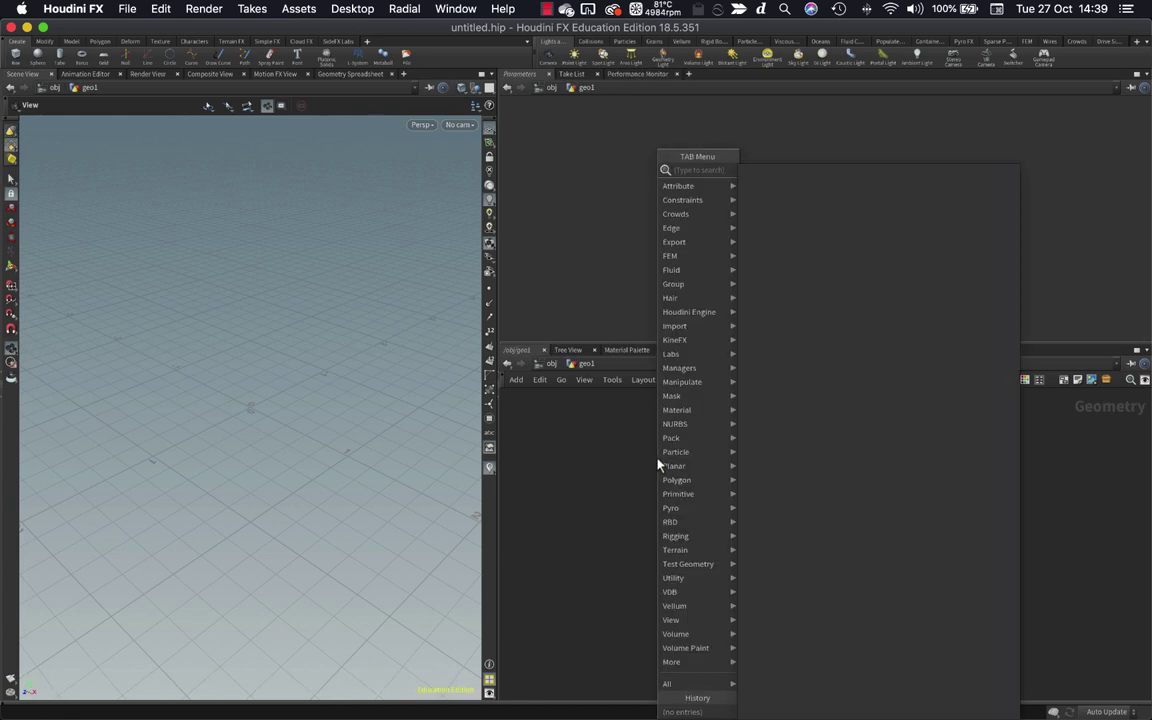
{"action": "type", "text": "grid"}
{"action": "key", "text": "Return"}
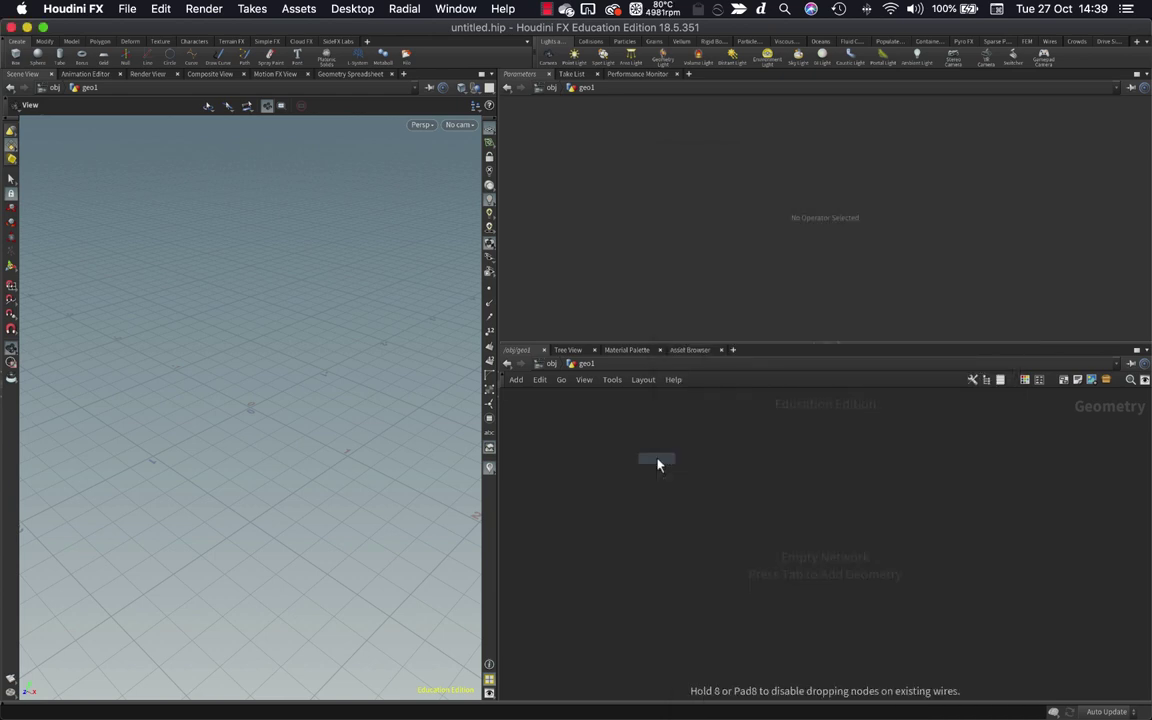
Place grid1, then show the SideFX Labs shelf and review its release 18.5.351 dialog.
{"action": "left_click", "coordinate": [659, 462]}
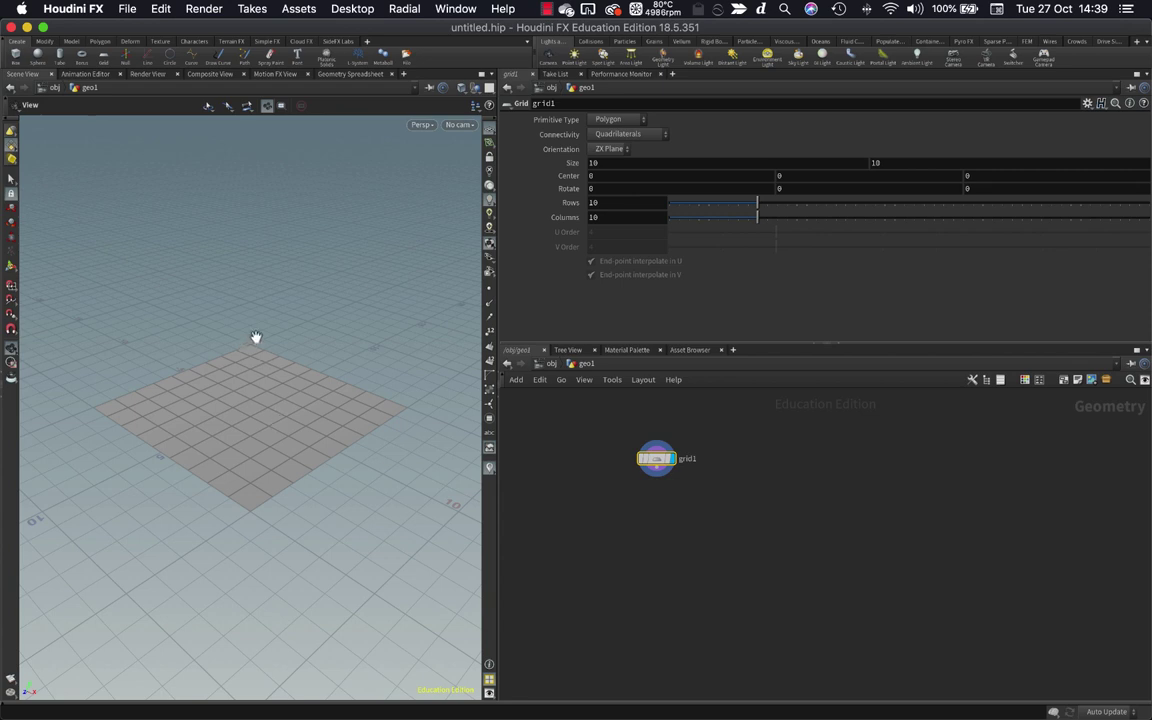
{"action": "left_click", "coordinate": [368, 41]}
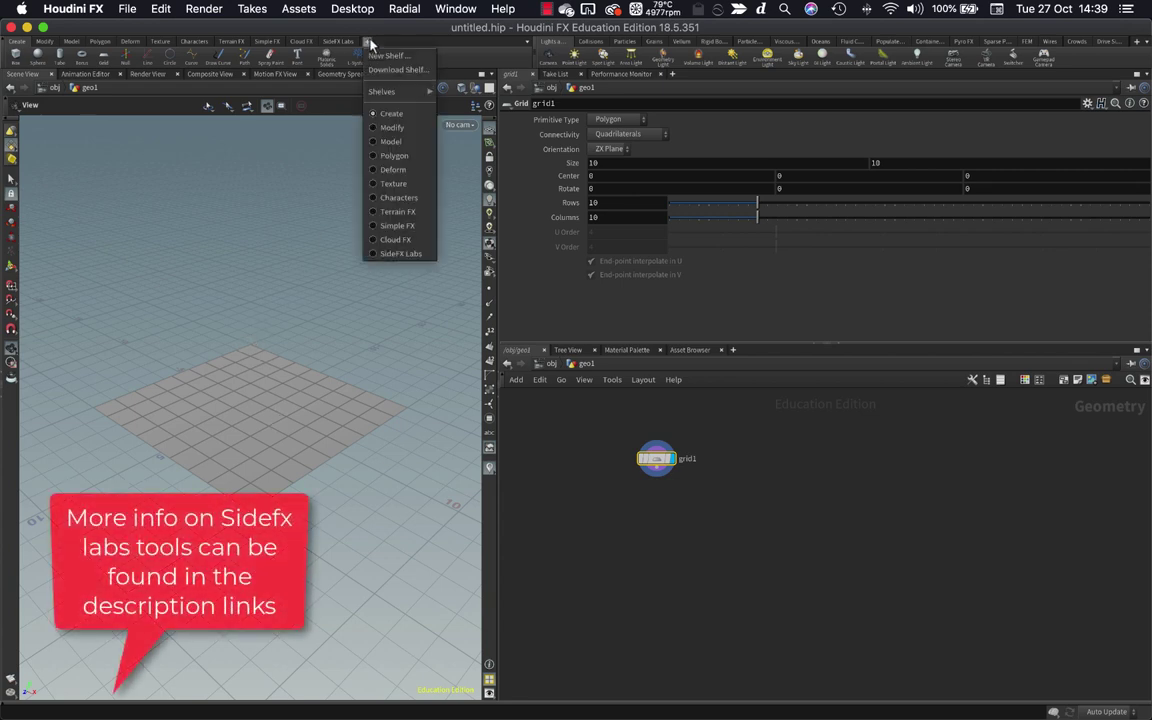
{"action": "mouse_move", "coordinate": [381, 92]}
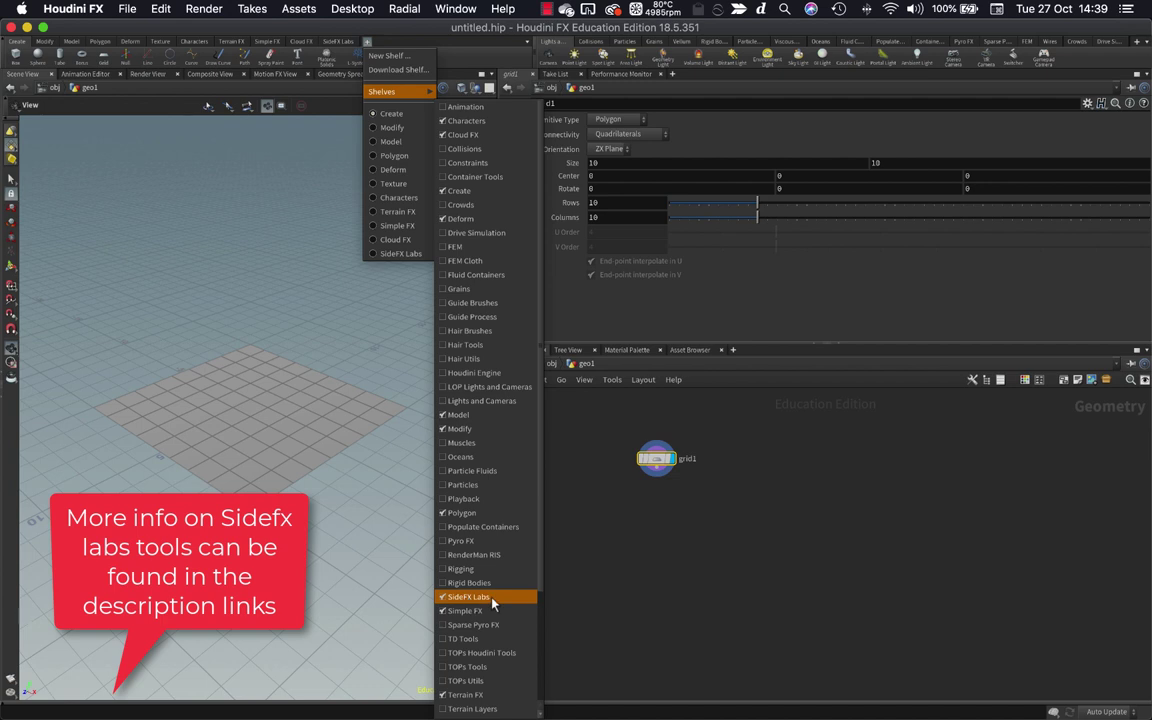
{"action": "left_click", "coordinate": [352, 29]}
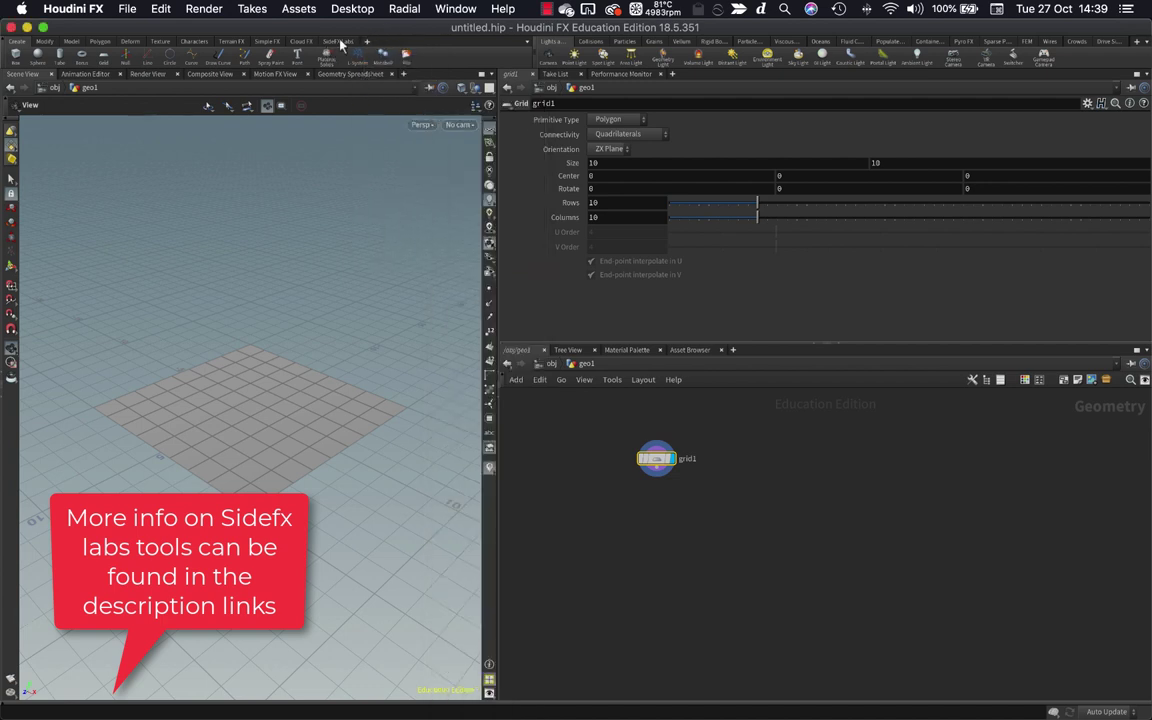
{"action": "left_click", "coordinate": [339, 42]}
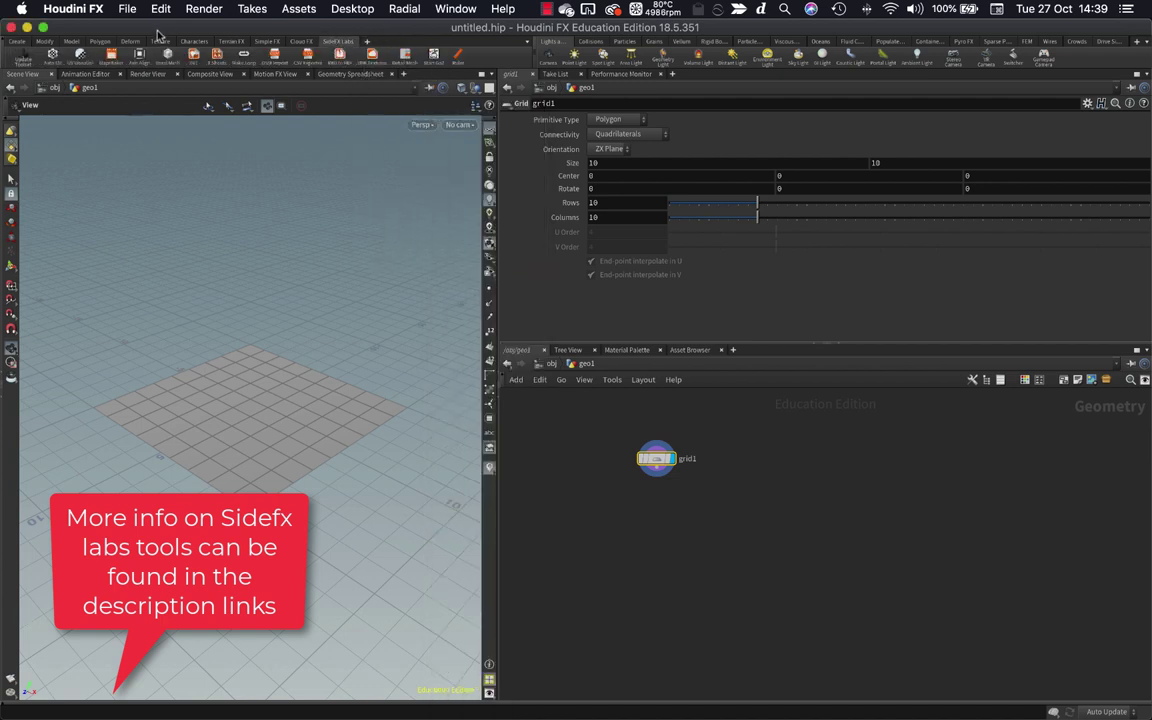
{"action": "left_click", "coordinate": [24, 61]}
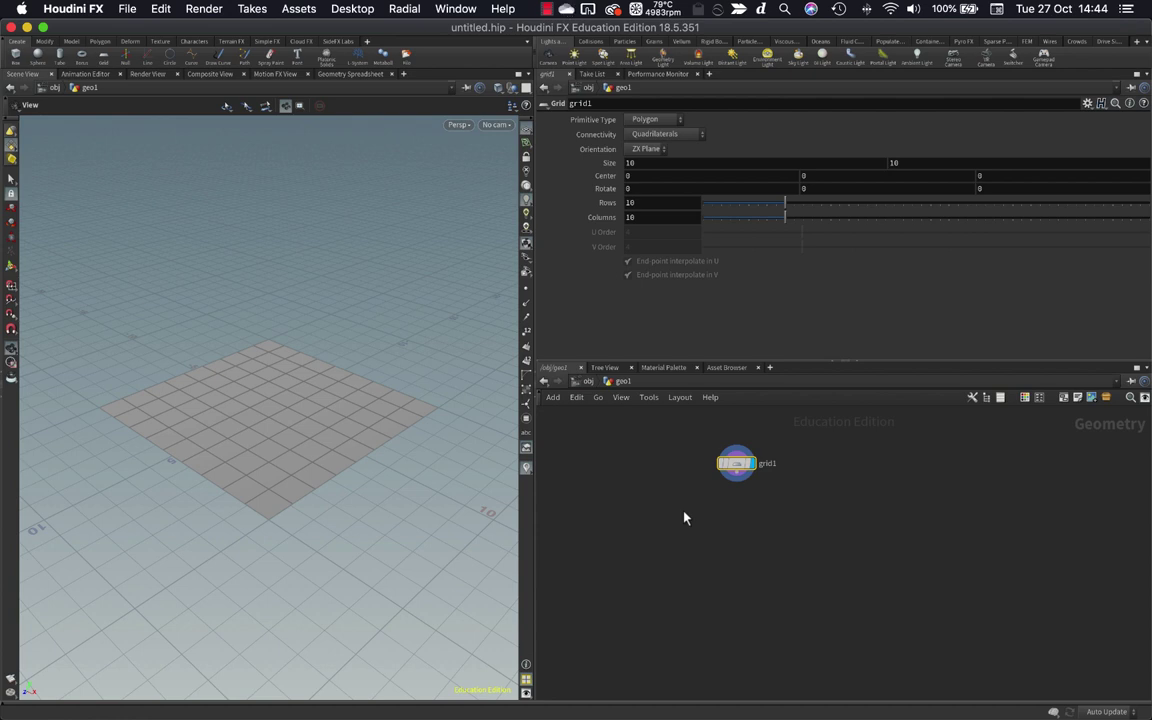
Add a uvproject1 UV Project node below grid1 and view its Initialize options.
{"action": "key", "text": "Tab"}
{"action": "type", "text": "uvproj"}
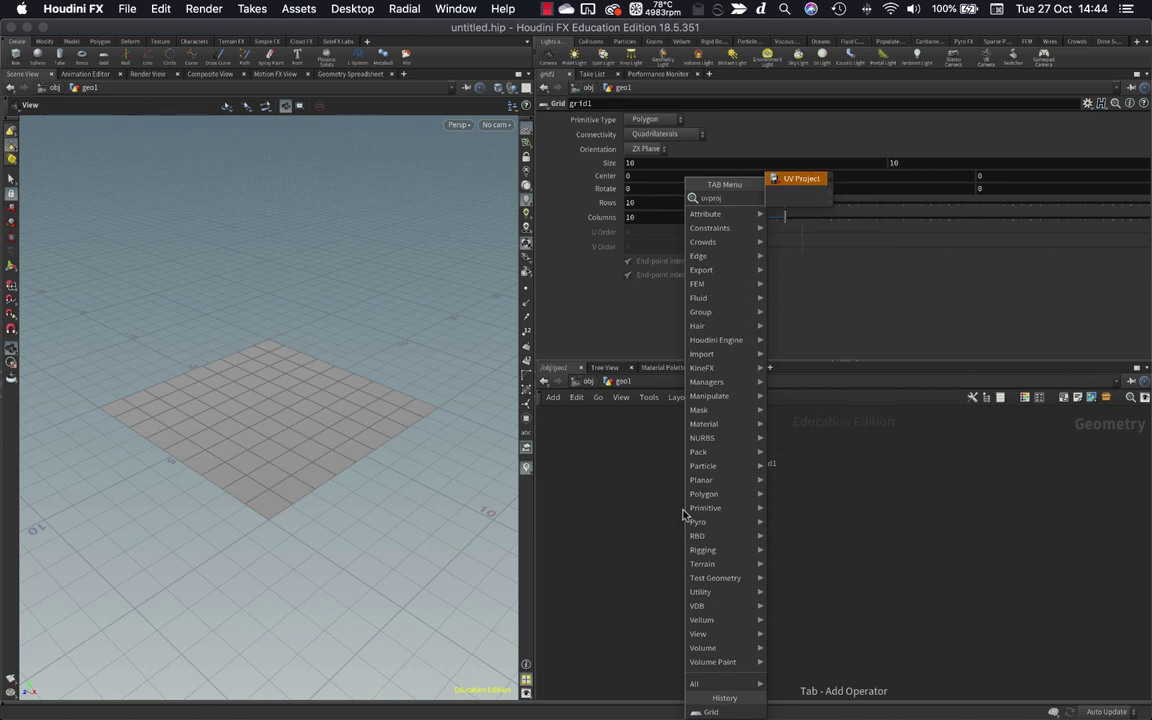
{"action": "key", "text": "Return"}
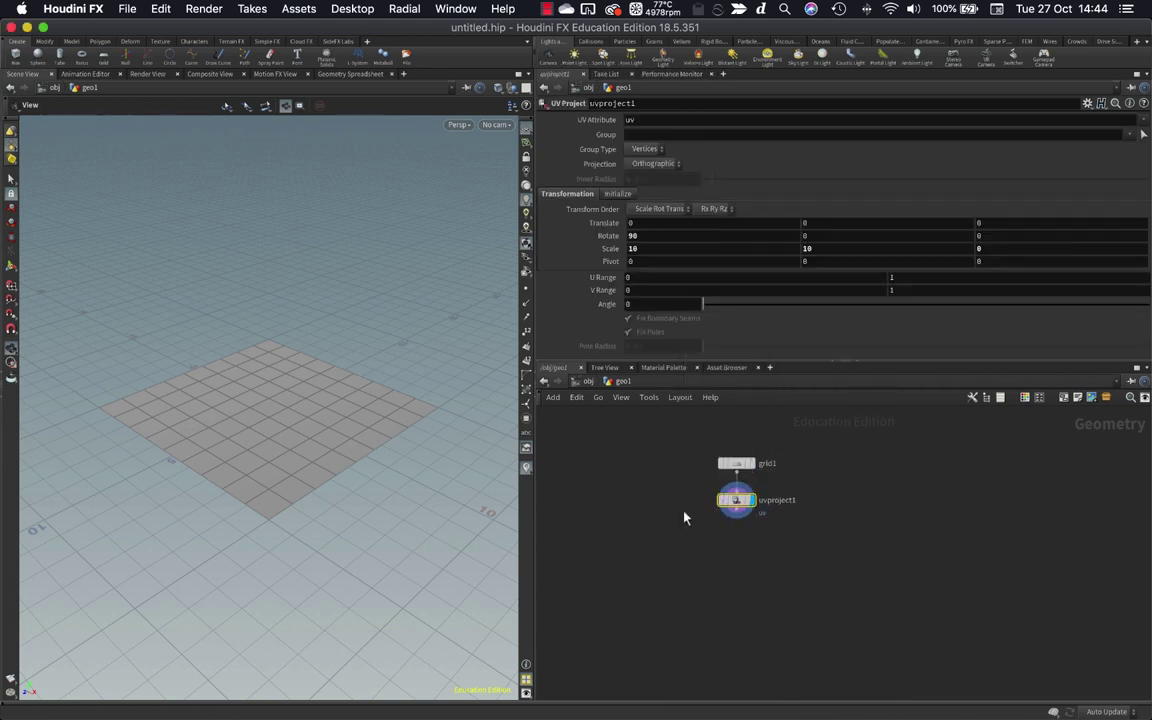
{"action": "left_click", "coordinate": [620, 195]}
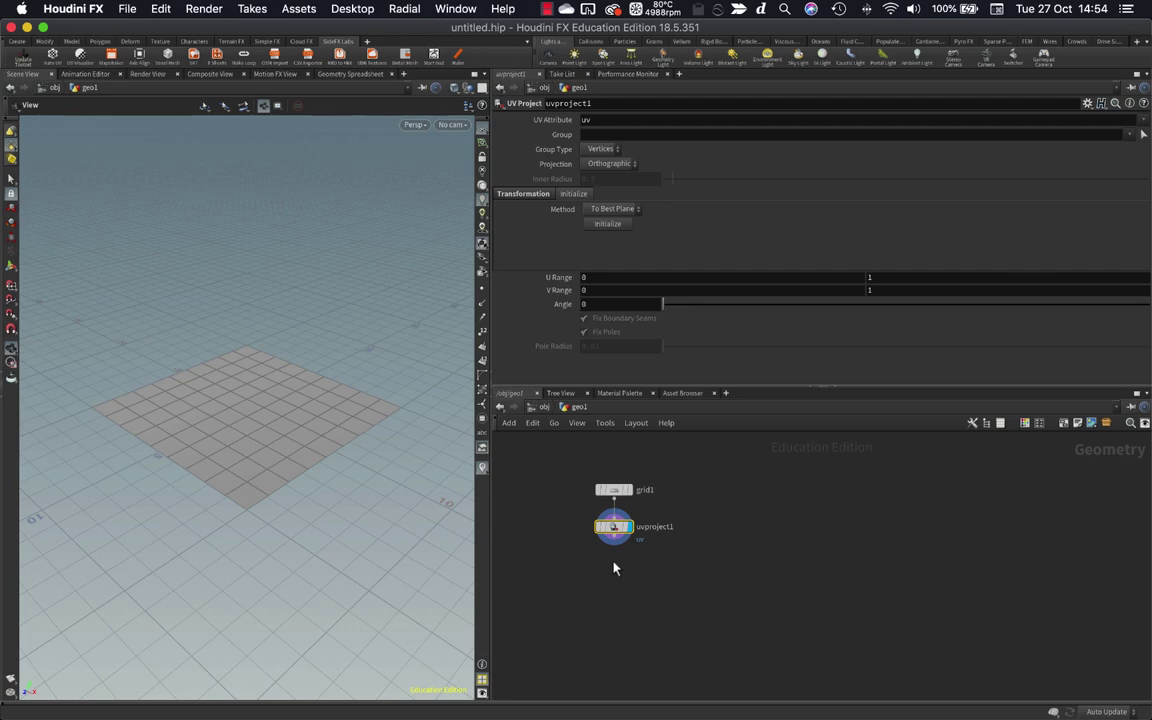
Add subdivide1 below uvproject1 with Depth set to 3.
{"action": "key", "text": "Tab"}
{"action": "type", "text": "su"}
{"action": "key", "text": "Return"}
{"action": "left_click", "coordinate": [613, 564]}
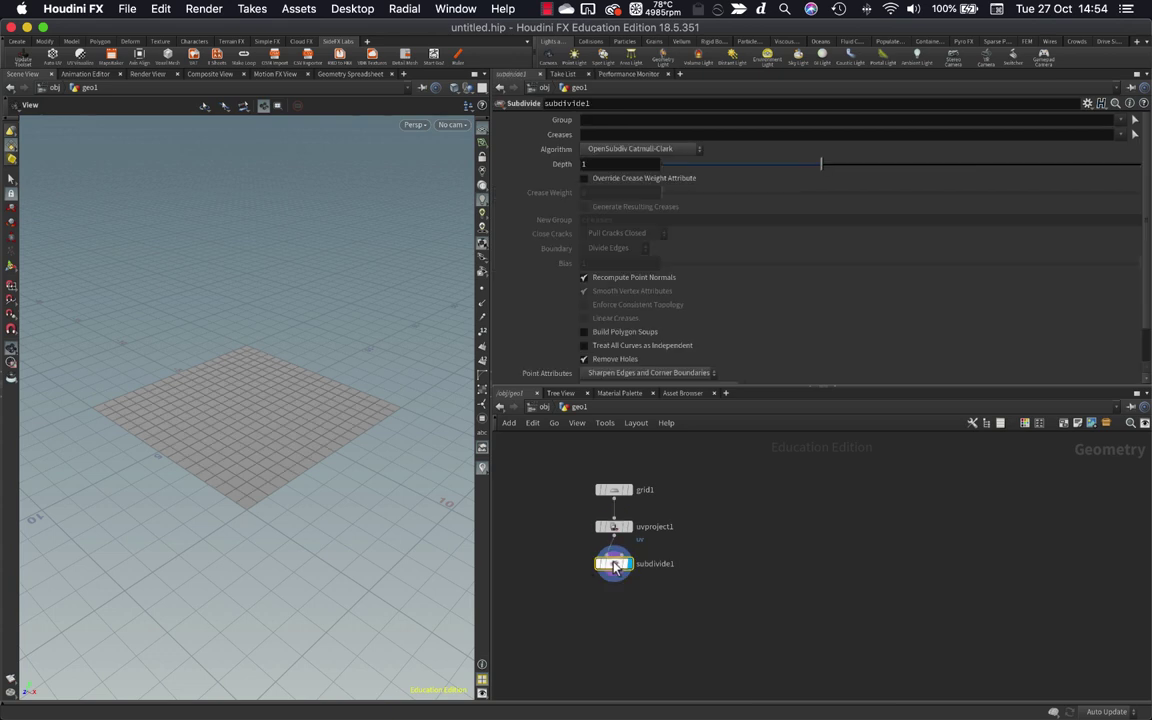
{"action": "double_click", "coordinate": [590, 164]}
{"action": "type", "text": "3"}
{"action": "key", "text": "Return"}
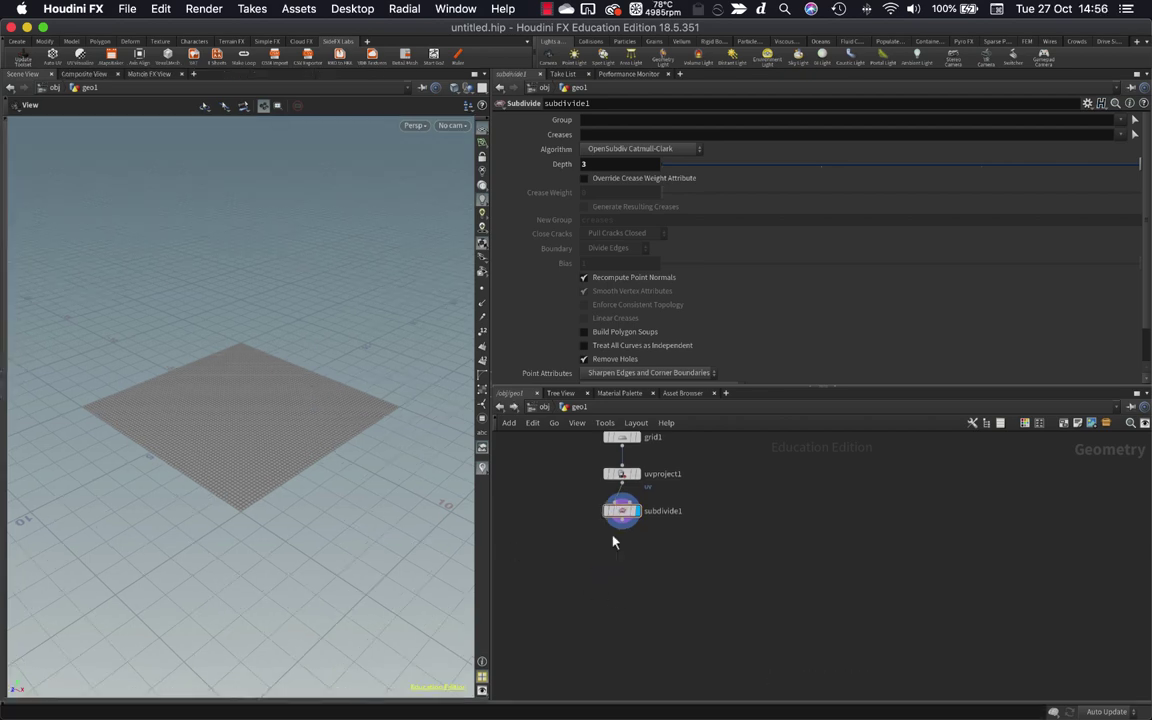
Add a Labs Flowmap node, flowmap1, below subdivide1 and wire subdivide1 into it.
{"action": "key", "text": "Tab"}
{"action": "type", "text": "flow"}
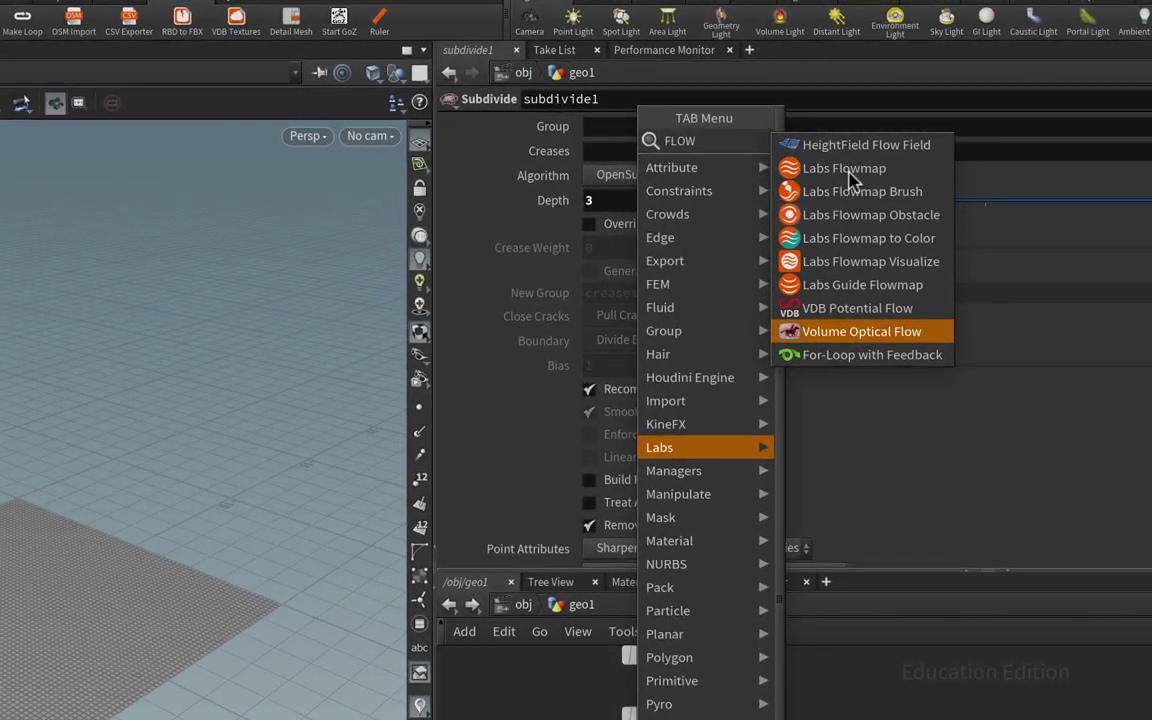
{"action": "left_click", "coordinate": [835, 168]}
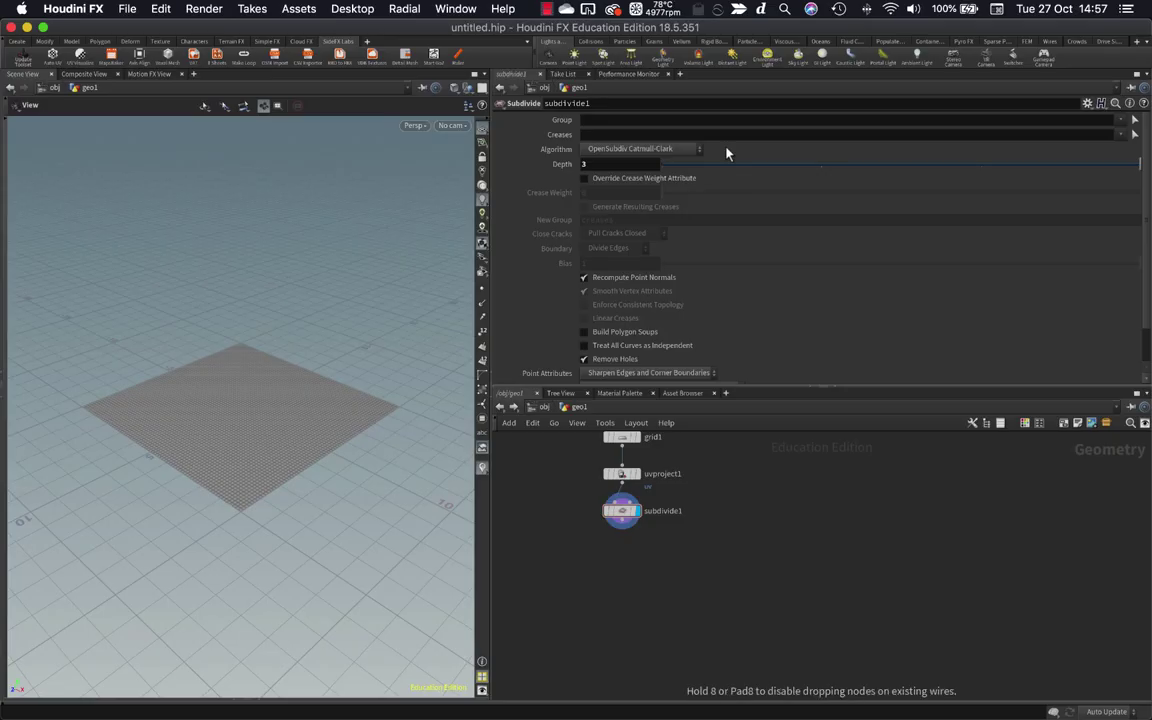
{"action": "left_click", "coordinate": [622, 560]}
{"action": "left_click", "coordinate": [622, 552]}
{"action": "left_click", "coordinate": [622, 555]}
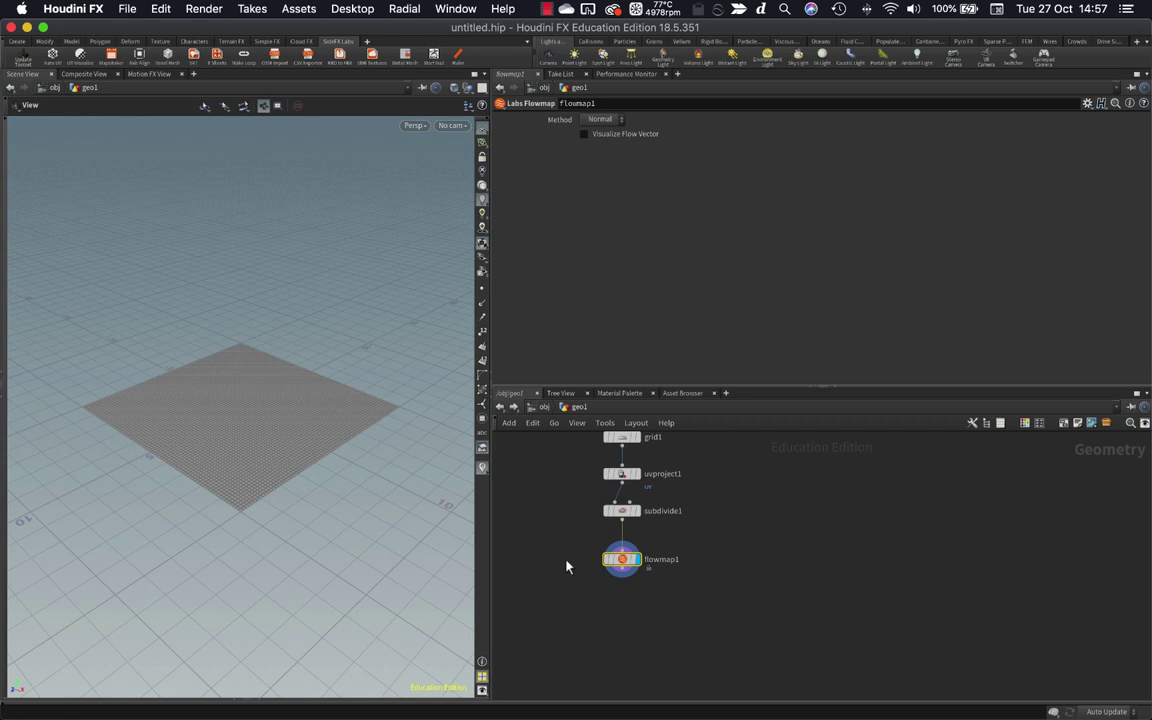
Inspect the point attributes, preview the green flow vectors edge-on, then hide them.
{"action": "left_click", "coordinate": [262, 707]}
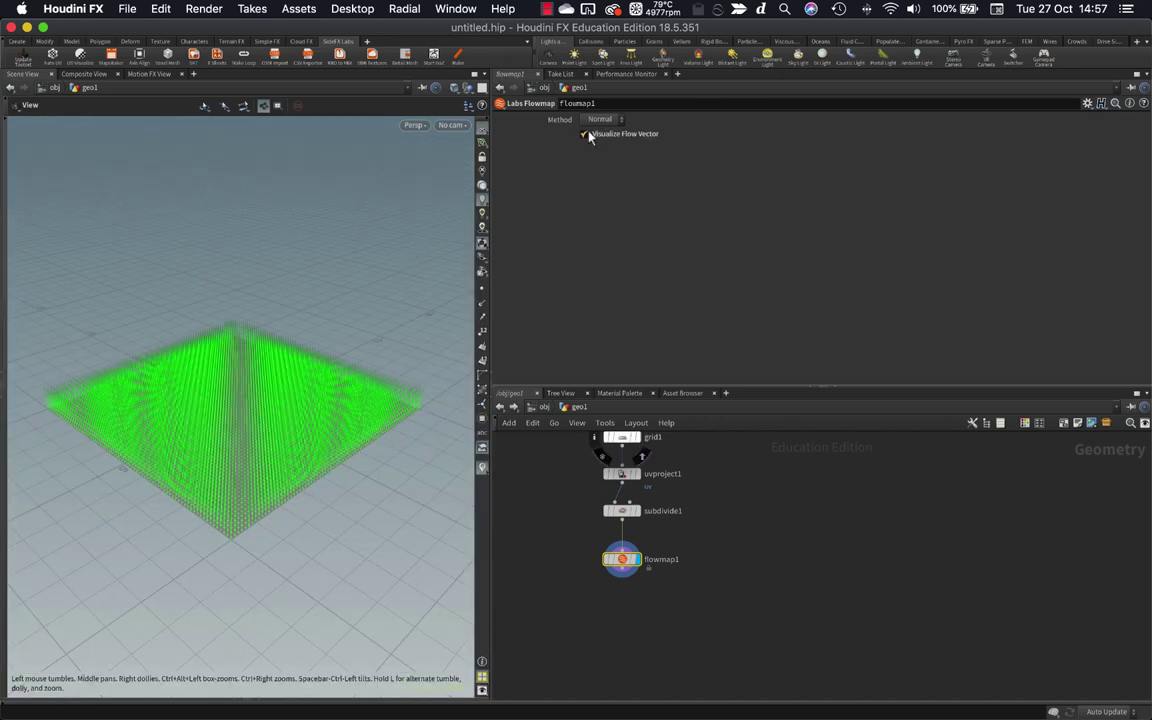
{"action": "left_click", "coordinate": [585, 134]}
{"action": "left_click", "coordinate": [585, 134]}
{"action": "mouse_move", "coordinate": [231, 458]}
{"action": "left_mouse_down"}
{"action": "mouse_move", "coordinate": [234, 417]}
{"action": "mouse_move", "coordinate": [219, 435]}
{"action": "mouse_move", "coordinate": [237, 435]}
{"action": "left_mouse_up"}
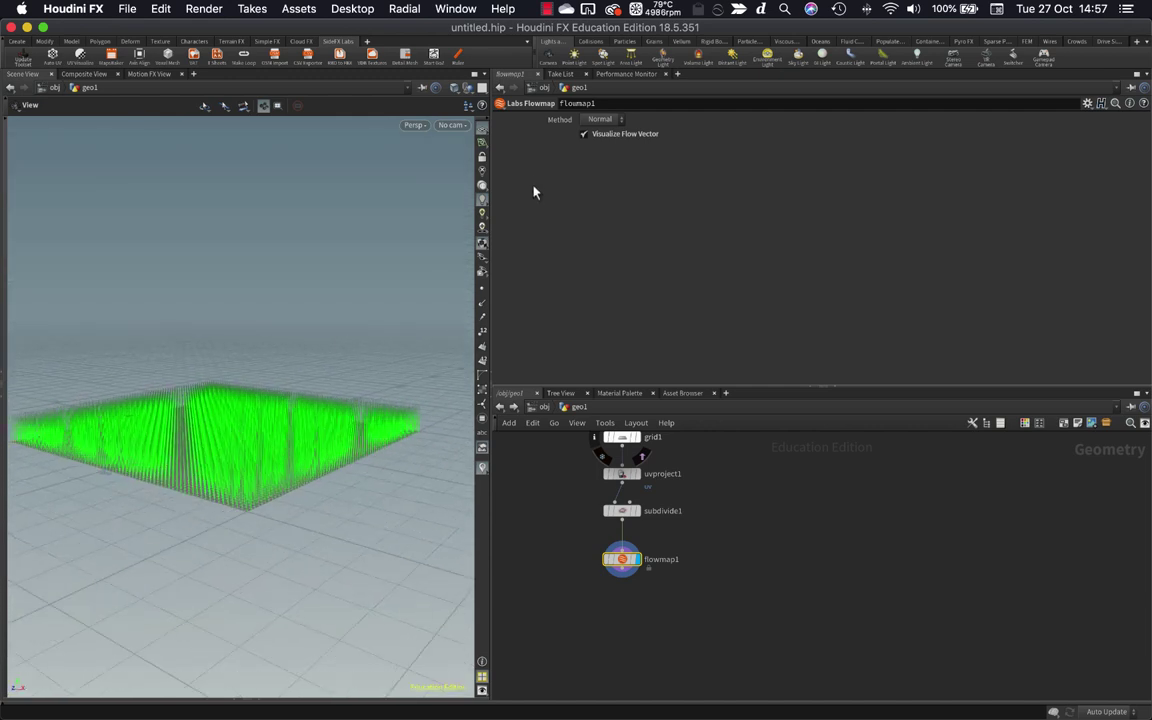
{"action": "left_click", "coordinate": [584, 135]}
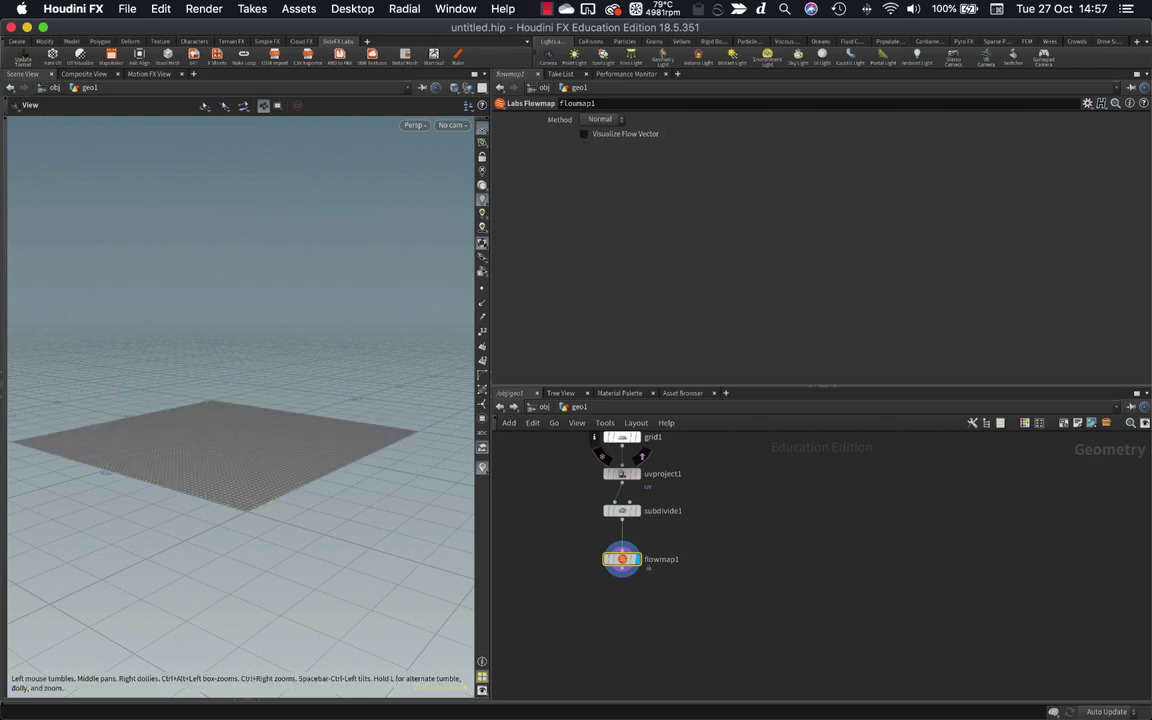
Add a Labs Flowmap to Color node below flowmap1 and move it further down.
{"action": "key", "text": "Tab"}
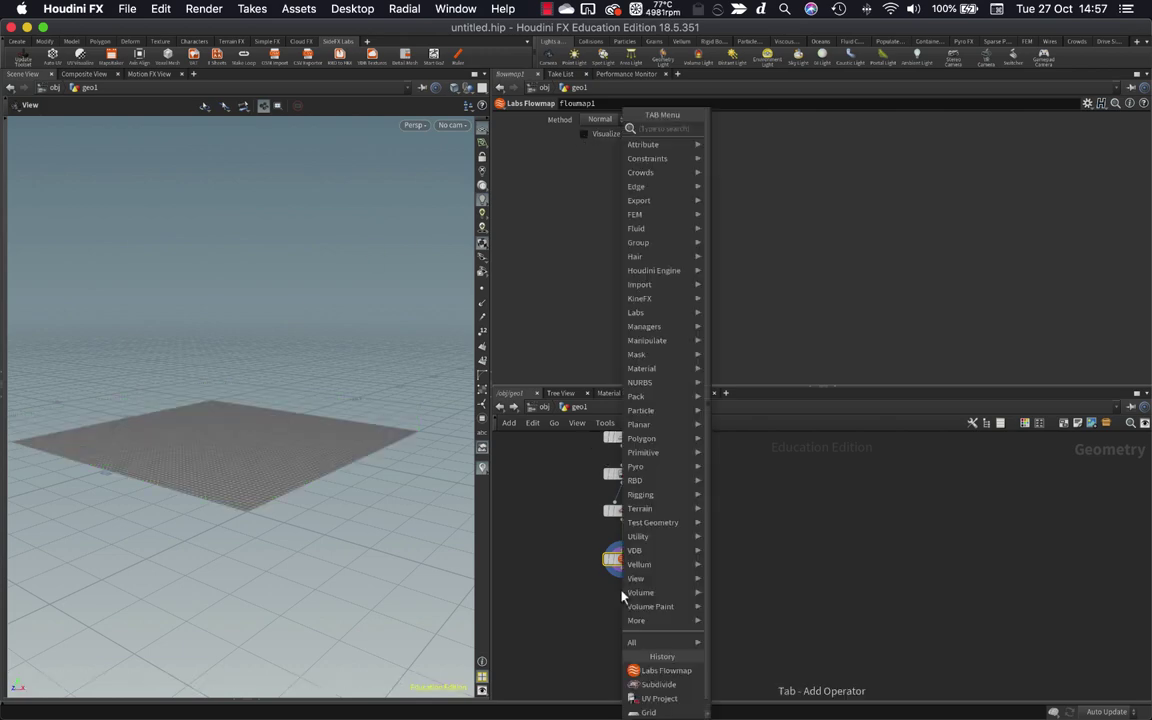
{"action": "type", "text": "flow"}
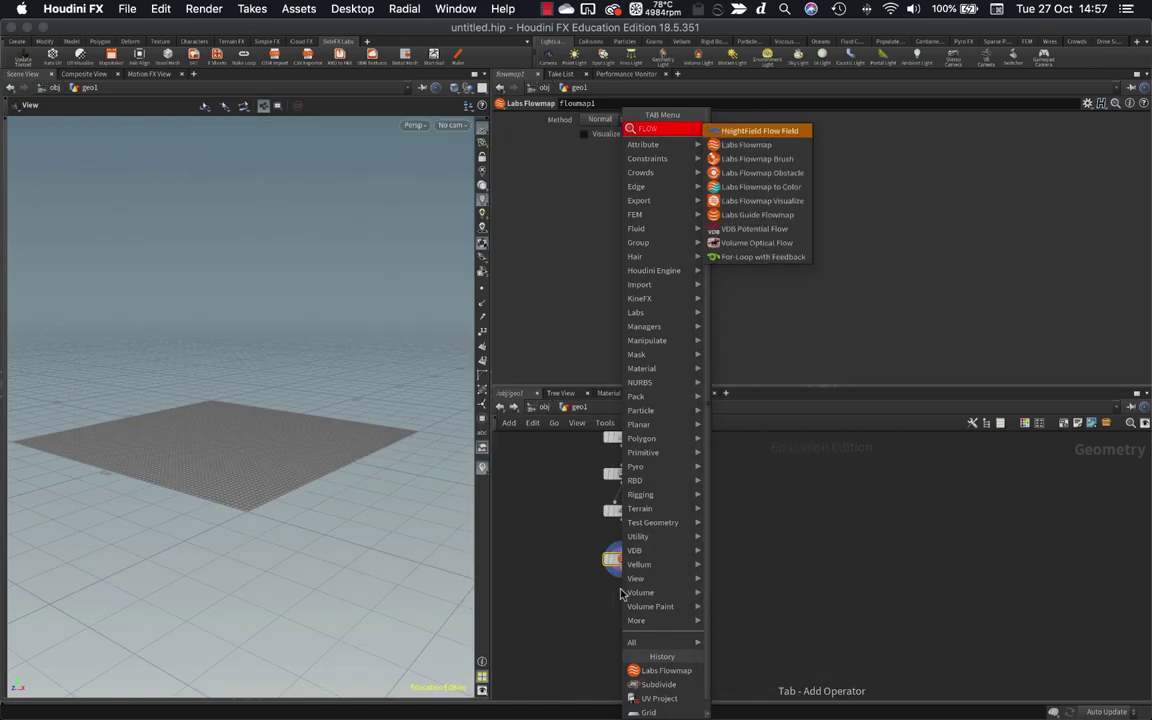
{"action": "key", "text": "Down"}
{"action": "key", "text": "Down"}
{"action": "key", "text": "Down"}
{"action": "key", "text": "Down"}
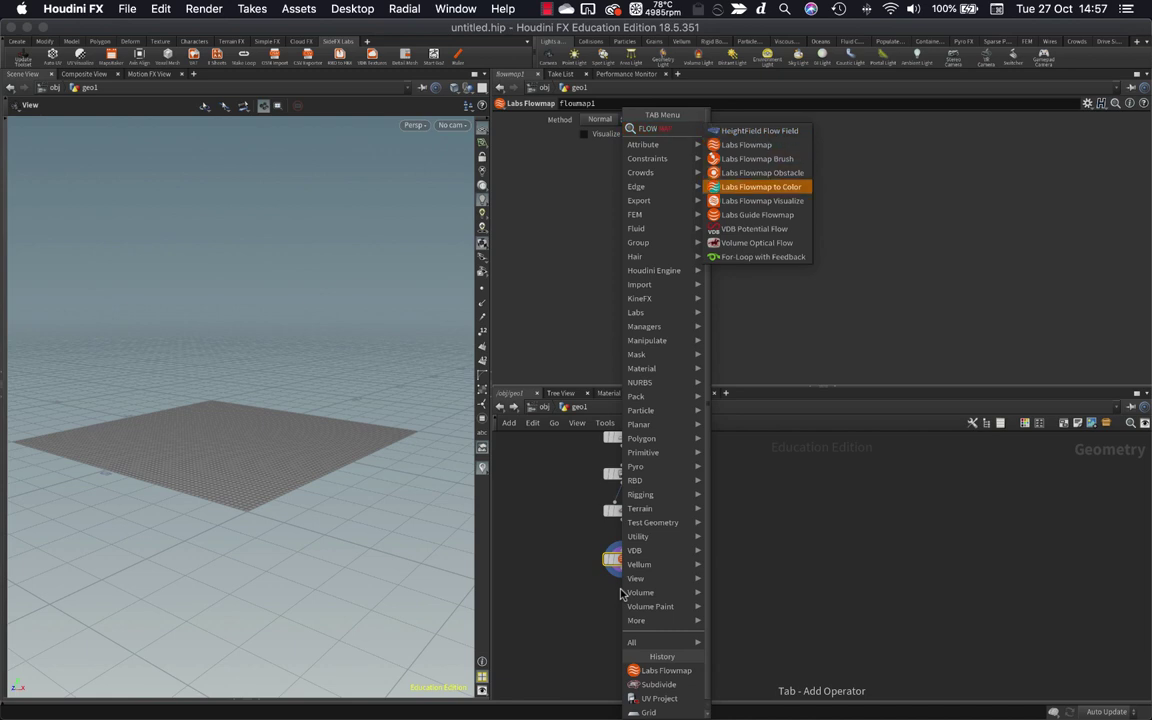
{"action": "key", "text": "Return"}
{"action": "left_click", "coordinate": [621, 596]}
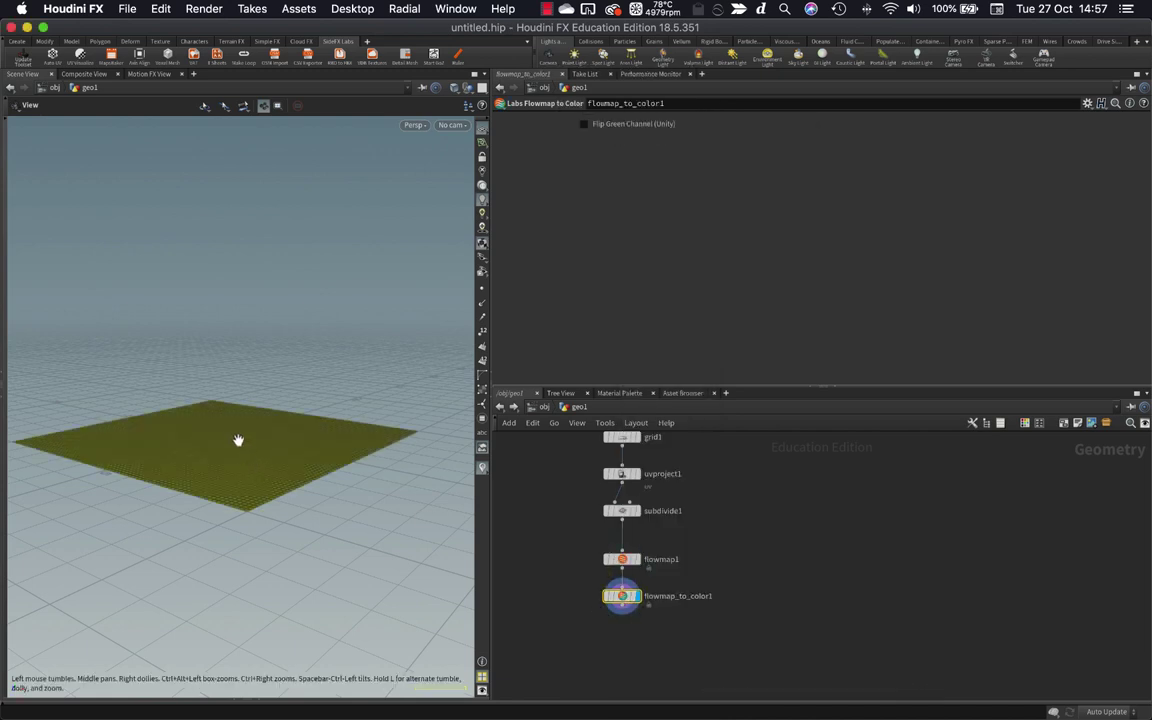
{"action": "mouse_move", "coordinate": [230, 433]}
{"action": "left_mouse_down"}
{"action": "mouse_move", "coordinate": [207, 421]}
{"action": "mouse_move", "coordinate": [240, 410]}
{"action": "left_mouse_up"}
{"action": "left_click_drag", "start_coordinate": [621, 596], "coordinate": [621, 630]}
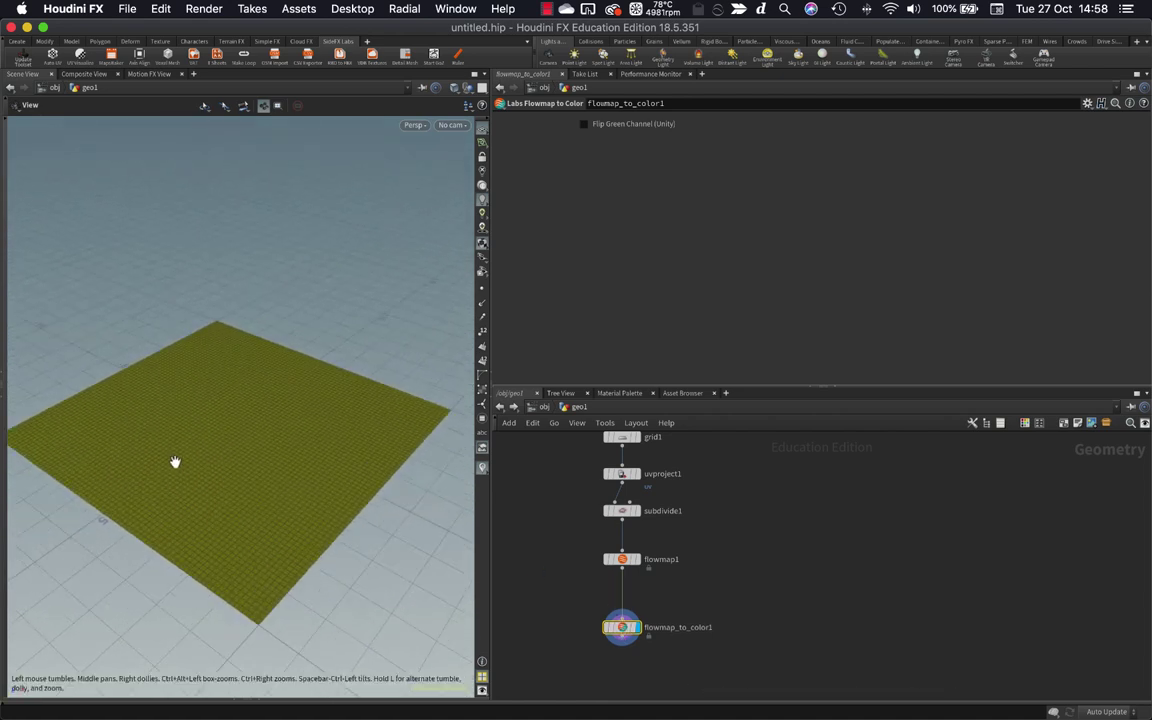
Display flowmap1 with Visualize Flow Vector on and tilt to see the vectors.
{"action": "left_click", "coordinate": [630, 561]}
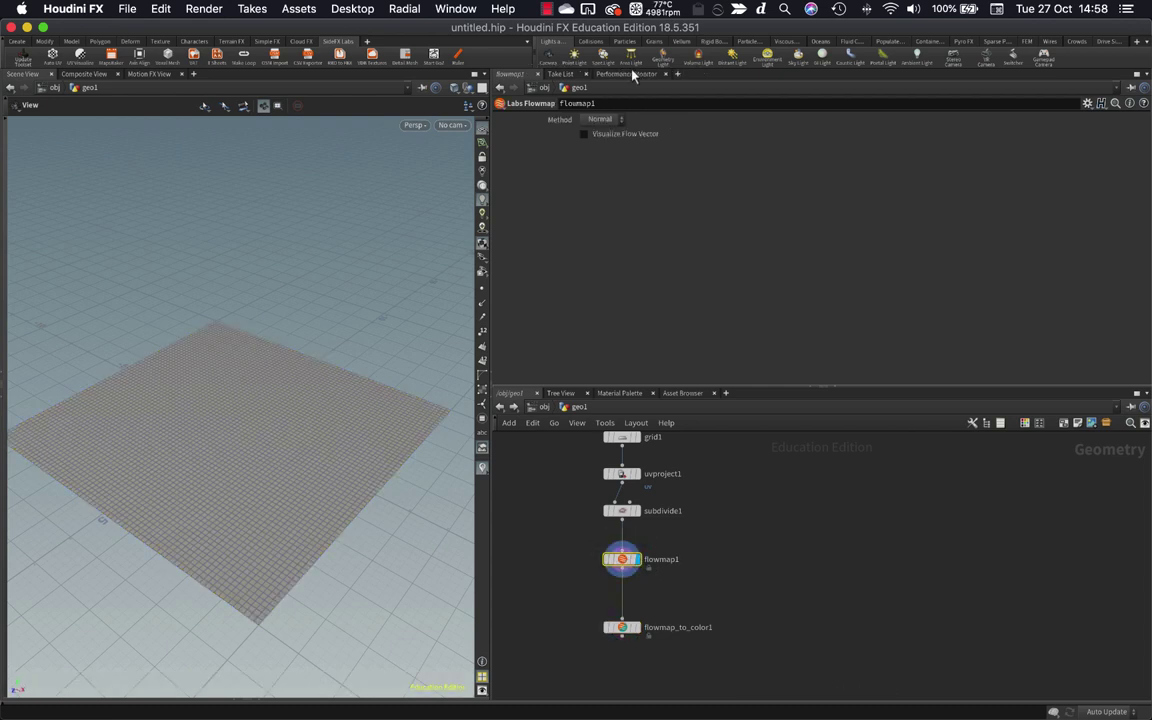
{"action": "left_click", "coordinate": [584, 133]}
{"action": "left_click_drag", "start_coordinate": [192, 390], "coordinate": [222, 428]}
Insert a Labs Flowmap Brush after flowmap1 and comb a swirl into the flow vectors.
{"action": "key", "text": "Tab"}
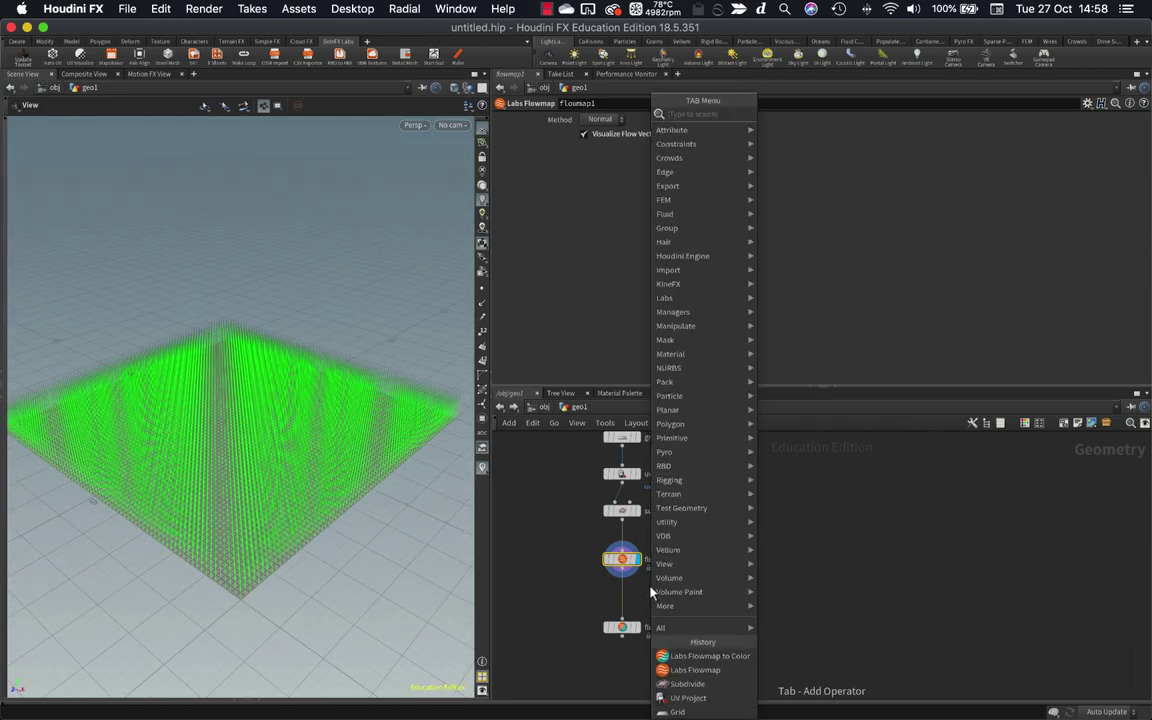
{"action": "type", "text": "fl"}
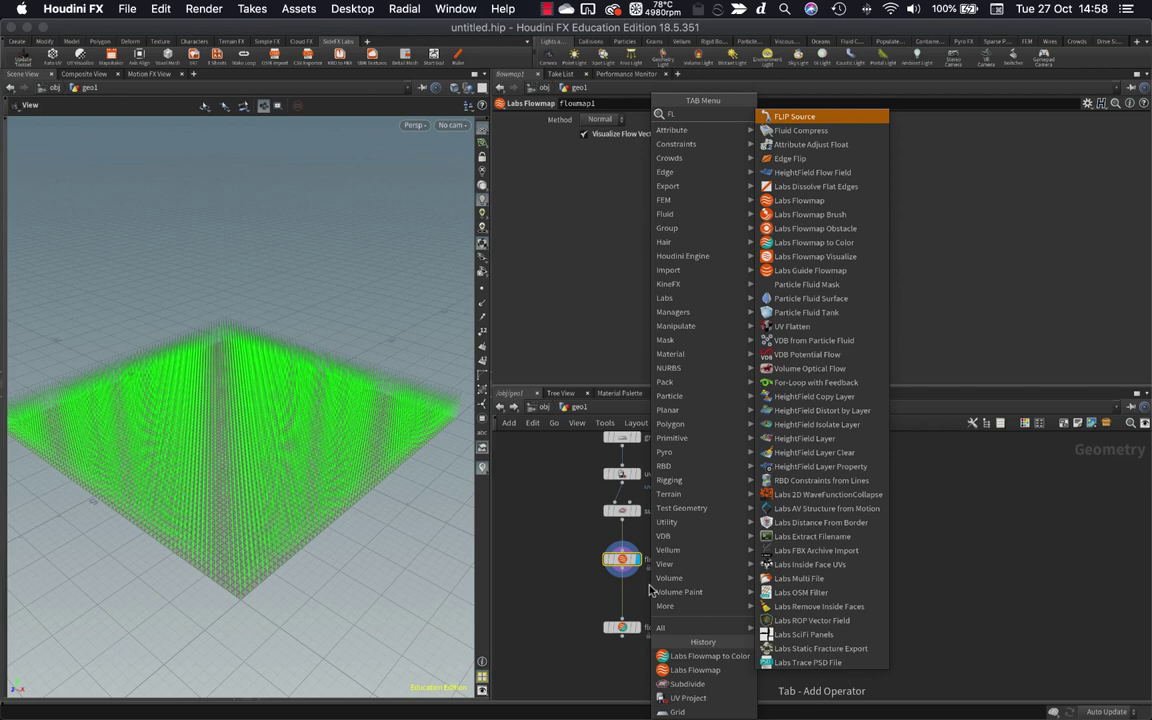
{"action": "type", "text": "ow"}
{"action": "key", "text": "Down"}
{"action": "key", "text": "Down"}
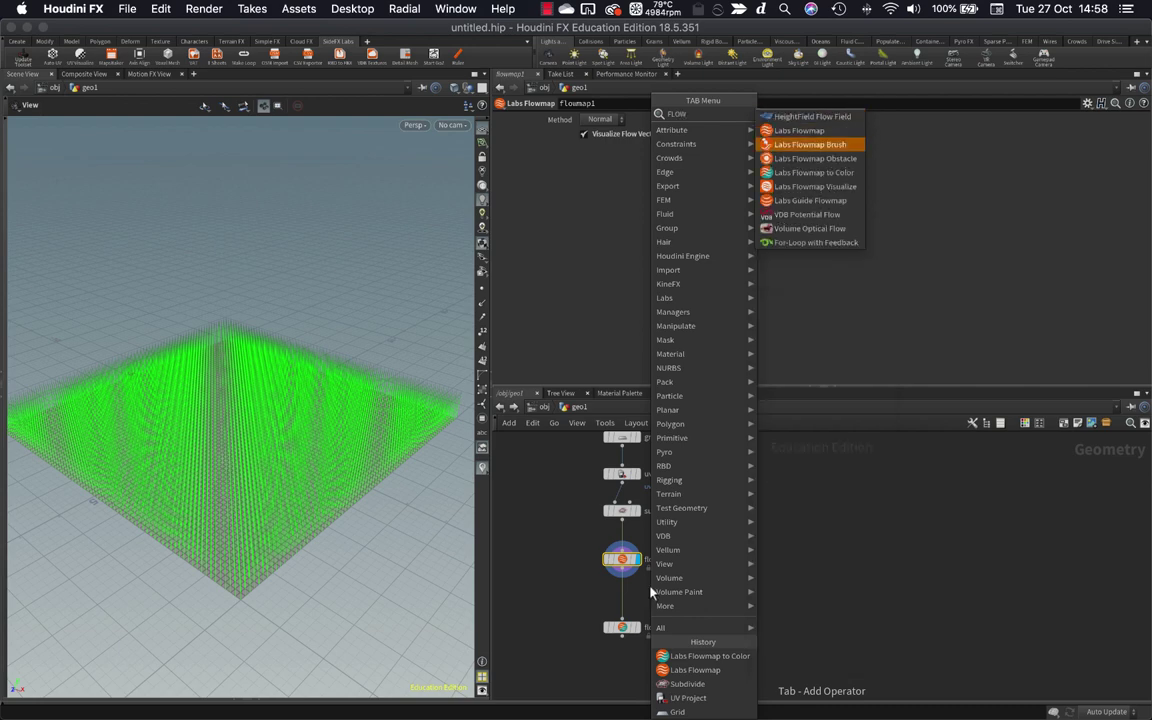
{"action": "key", "text": "Return"}
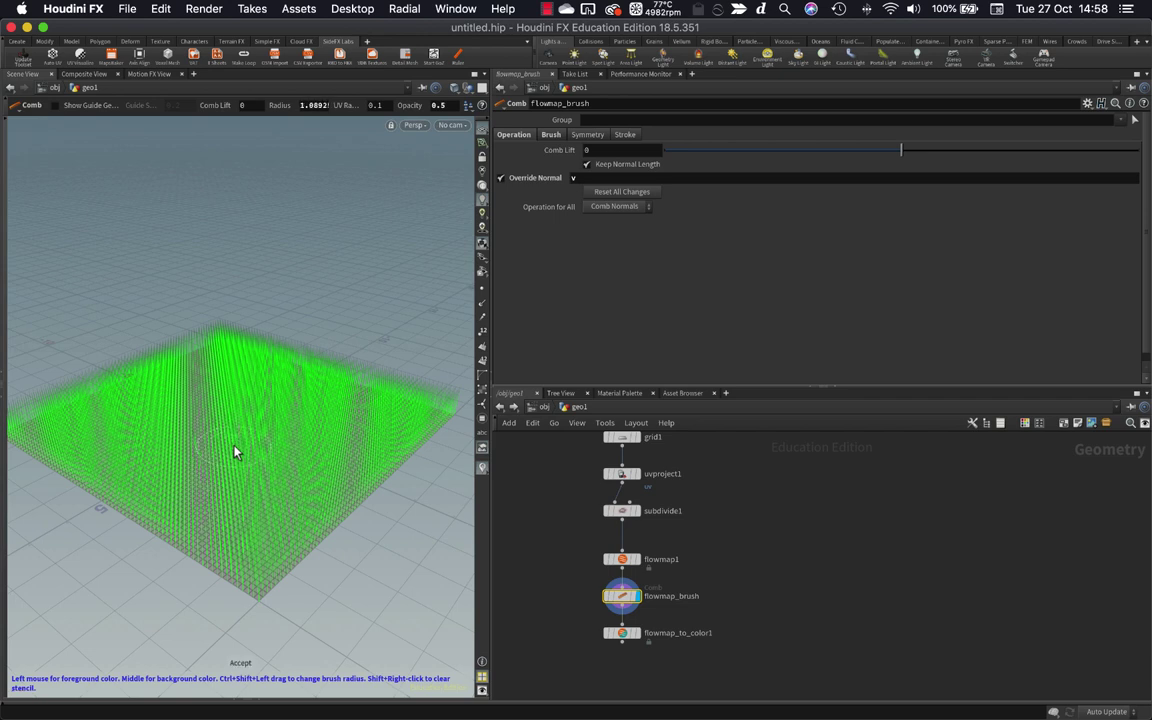
{"action": "scroll", "coordinate": [234, 452], "scroll_direction": "up", "scroll_amount": 3}
{"action": "mouse_move", "coordinate": [254, 383]}
{"action": "left_mouse_down"}
{"action": "mouse_move", "coordinate": [216, 447]}
{"action": "mouse_move", "coordinate": [257, 470]}
{"action": "mouse_move", "coordinate": [298, 442]}
{"action": "mouse_move", "coordinate": [237, 430]}
{"action": "mouse_move", "coordinate": [134, 437]}
{"action": "mouse_move", "coordinate": [145, 390]}
{"action": "mouse_move", "coordinate": [188, 399]}
{"action": "mouse_move", "coordinate": [197, 456]}
{"action": "mouse_move", "coordinate": [244, 507]}
{"action": "mouse_move", "coordinate": [303, 489]}
{"action": "mouse_move", "coordinate": [350, 442]}
{"action": "mouse_move", "coordinate": [330, 395]}
{"action": "mouse_move", "coordinate": [285, 393]}
{"action": "mouse_move", "coordinate": [247, 440]}
{"action": "mouse_move", "coordinate": [185, 473]}
{"action": "mouse_move", "coordinate": [100, 477]}
{"action": "mouse_move", "coordinate": [72, 452]}
{"action": "mouse_move", "coordinate": [68, 420]}
{"action": "left_mouse_up"}
{"action": "left_click", "coordinate": [622, 559]}
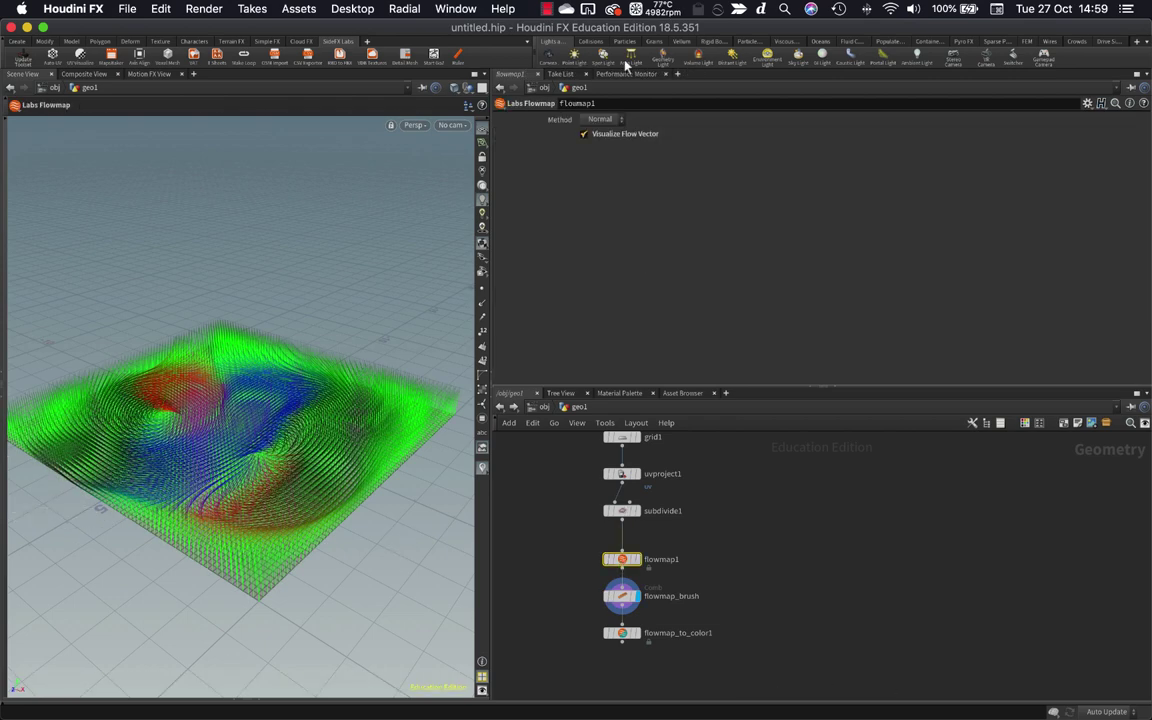
Hide the flow vectors, display flowmap_to_color1, and comb another stroke with flowmap_brush.
{"action": "left_click", "coordinate": [615, 135]}
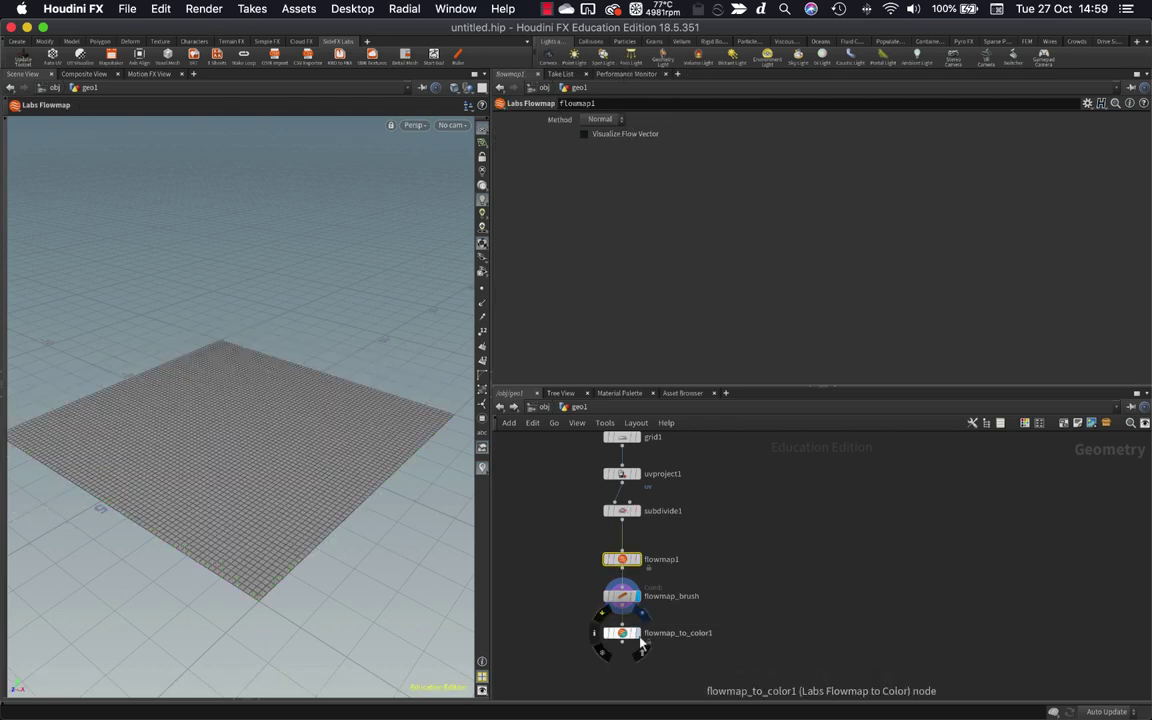
{"action": "left_click", "coordinate": [628, 634]}
{"action": "left_click", "coordinate": [621, 638]}
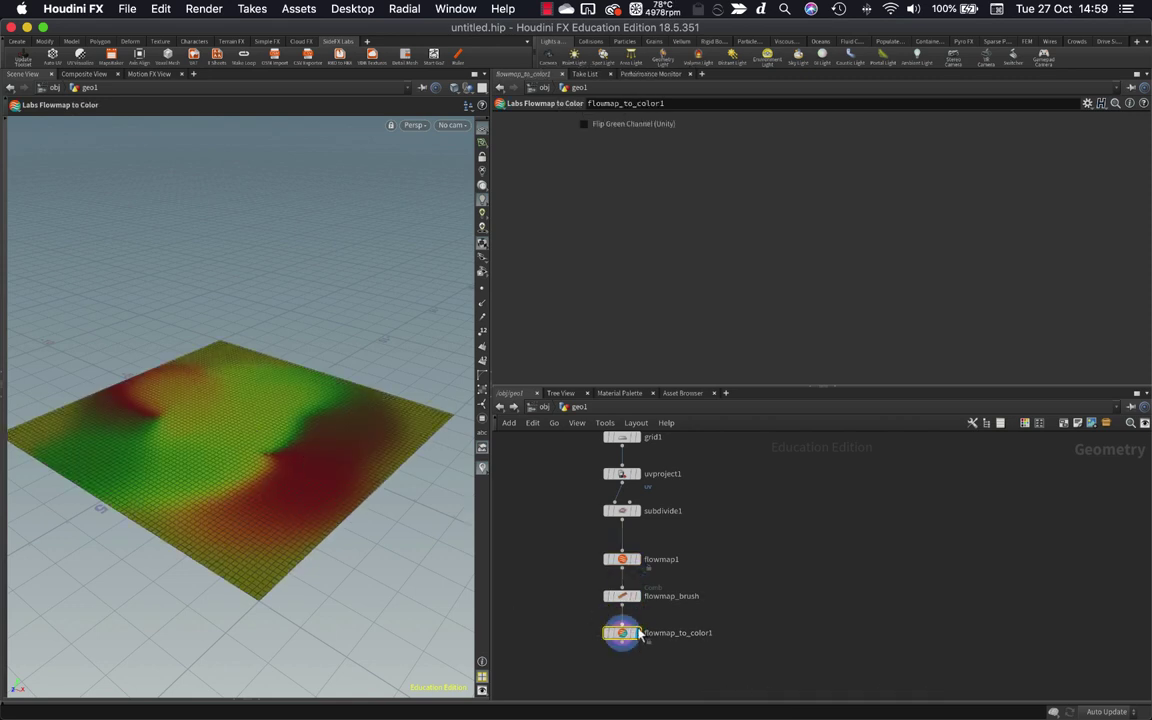
{"action": "mouse_move", "coordinate": [640, 643]}
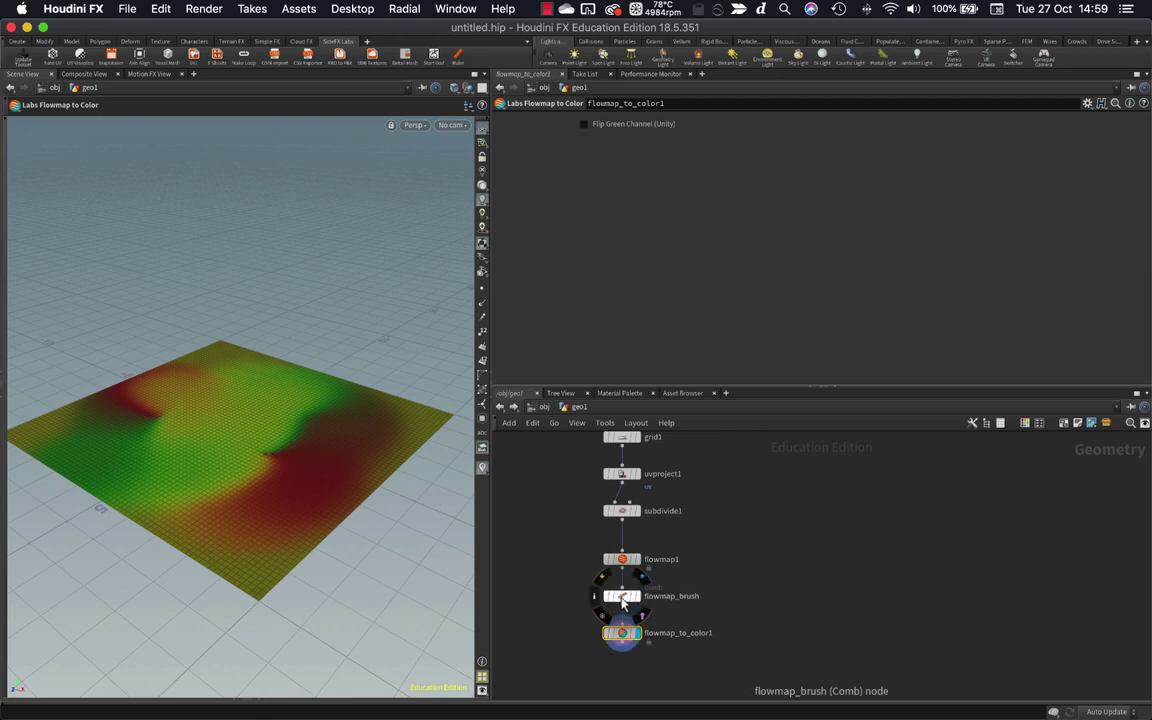
{"action": "left_click", "coordinate": [621, 596]}
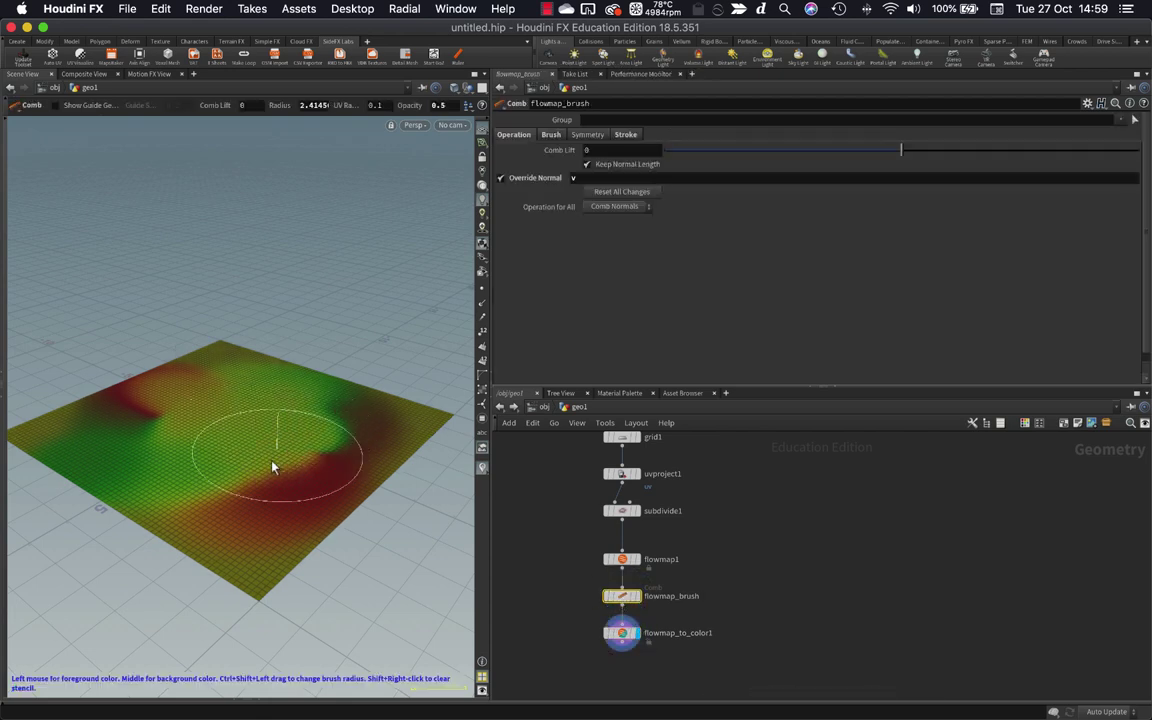
{"action": "mouse_move", "coordinate": [272, 466]}
{"action": "left_mouse_down"}
{"action": "mouse_move", "coordinate": [189, 494]}
{"action": "mouse_move", "coordinate": [156, 422]}
{"action": "mouse_move", "coordinate": [208, 367]}
{"action": "mouse_move", "coordinate": [44, 448]}
{"action": "mouse_move", "coordinate": [56, 467]}
{"action": "mouse_move", "coordinate": [251, 575]}
{"action": "mouse_move", "coordinate": [307, 553]}
{"action": "mouse_move", "coordinate": [349, 474]}
{"action": "left_mouse_up"}
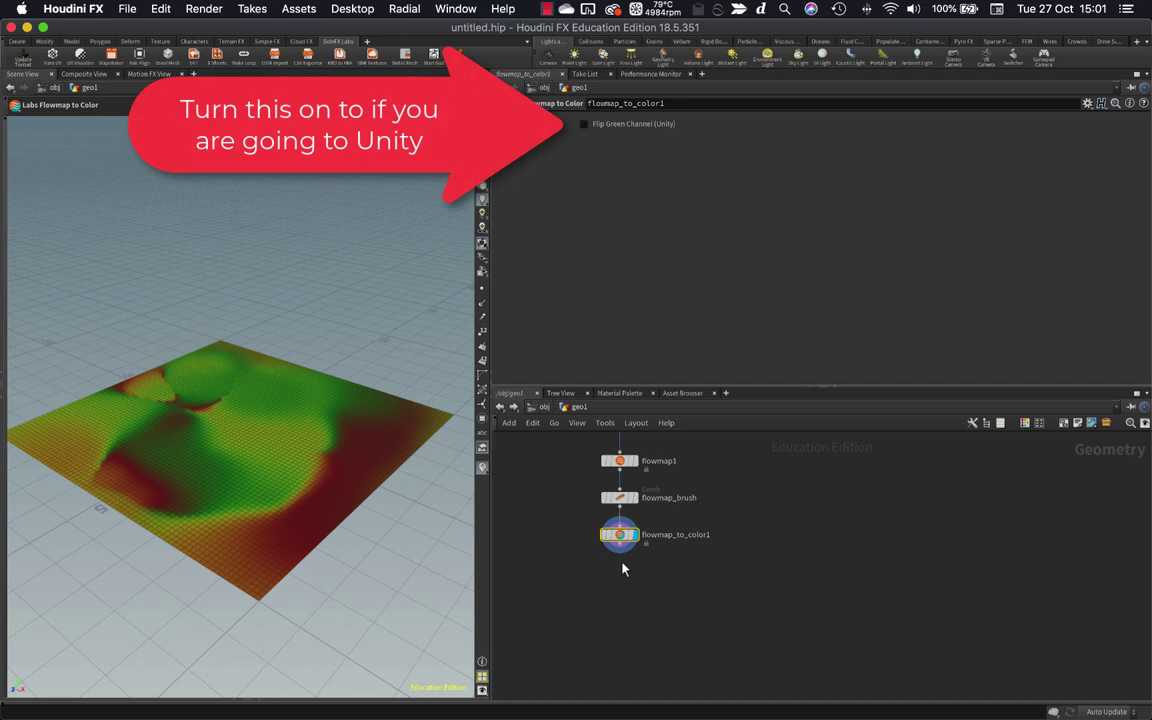
Add a Labs Maps Baker node via 'labsmap' below flowmap_to_color1.
{"action": "key", "text": "Tab"}
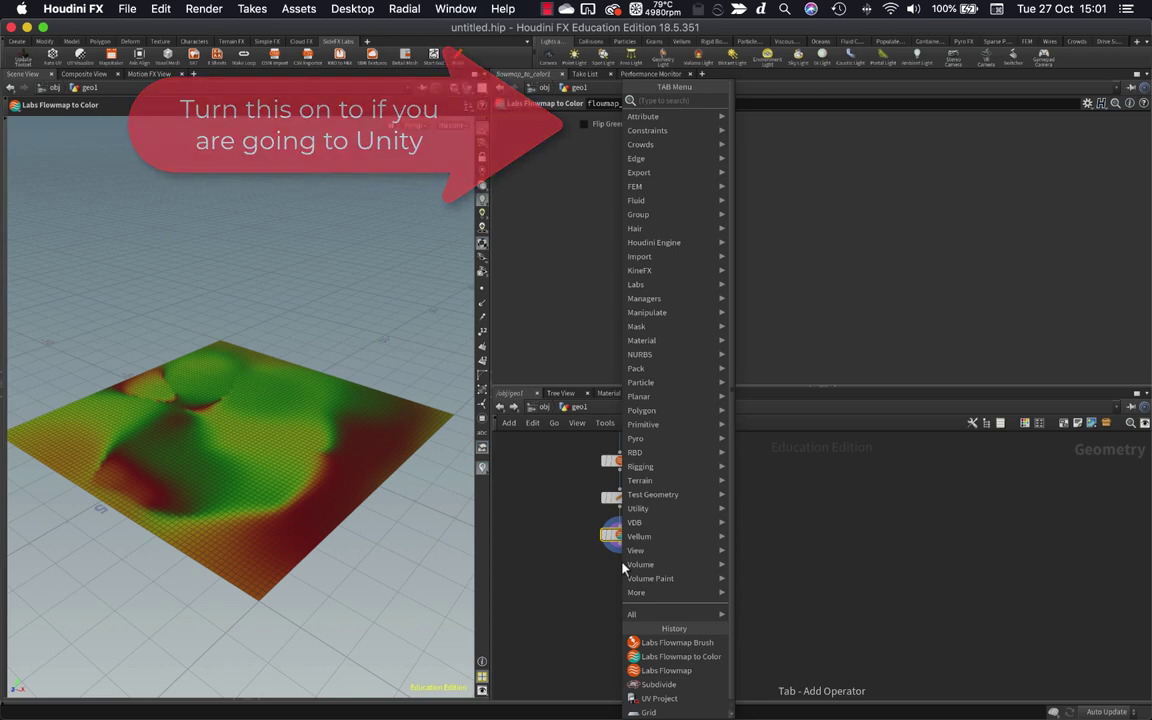
{"action": "type", "text": "labs"}
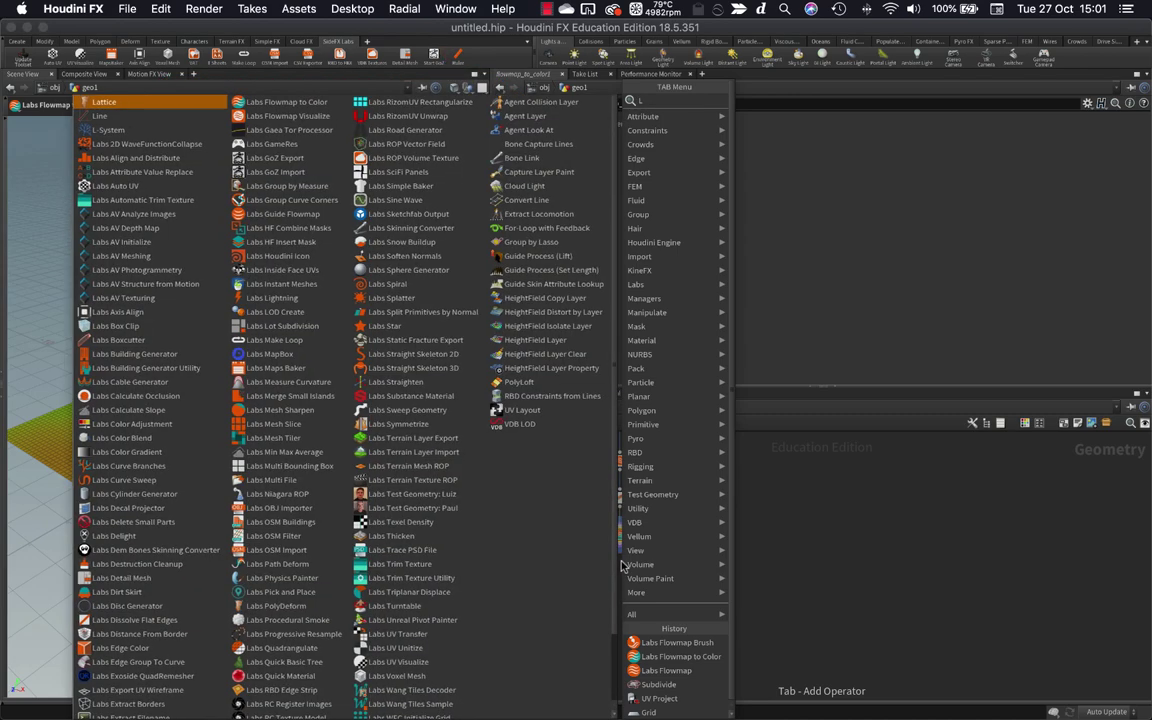
{"action": "type", "text": "map"}
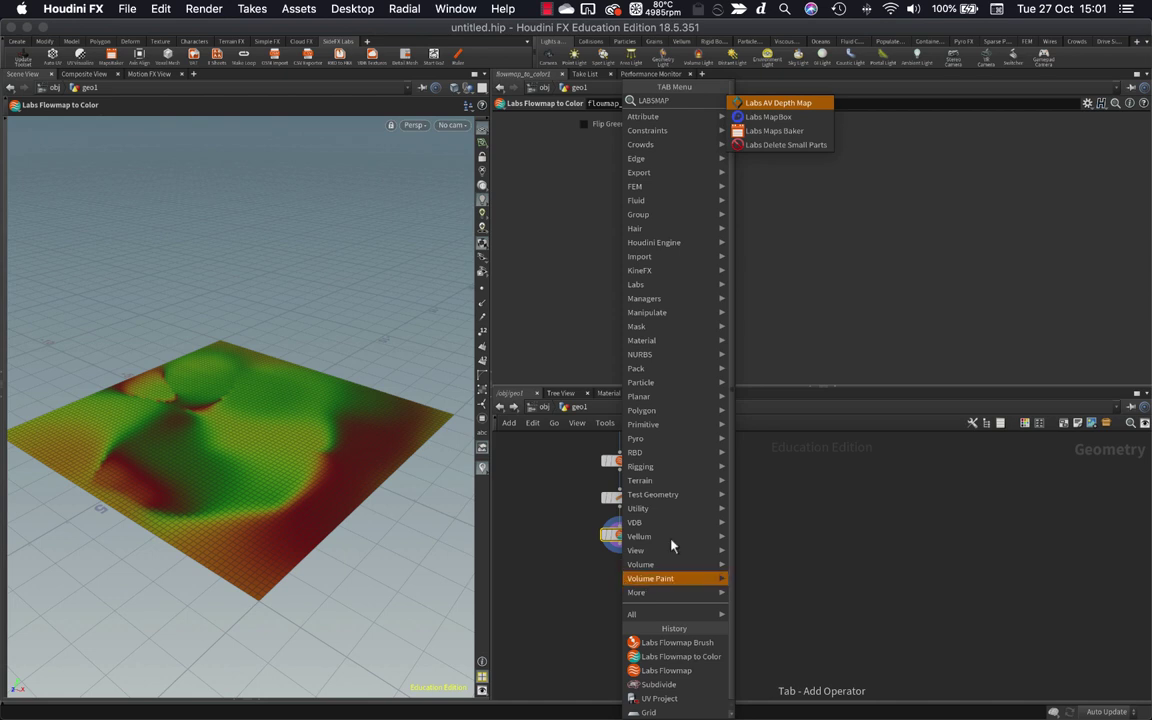
{"action": "left_click", "coordinate": [775, 131]}
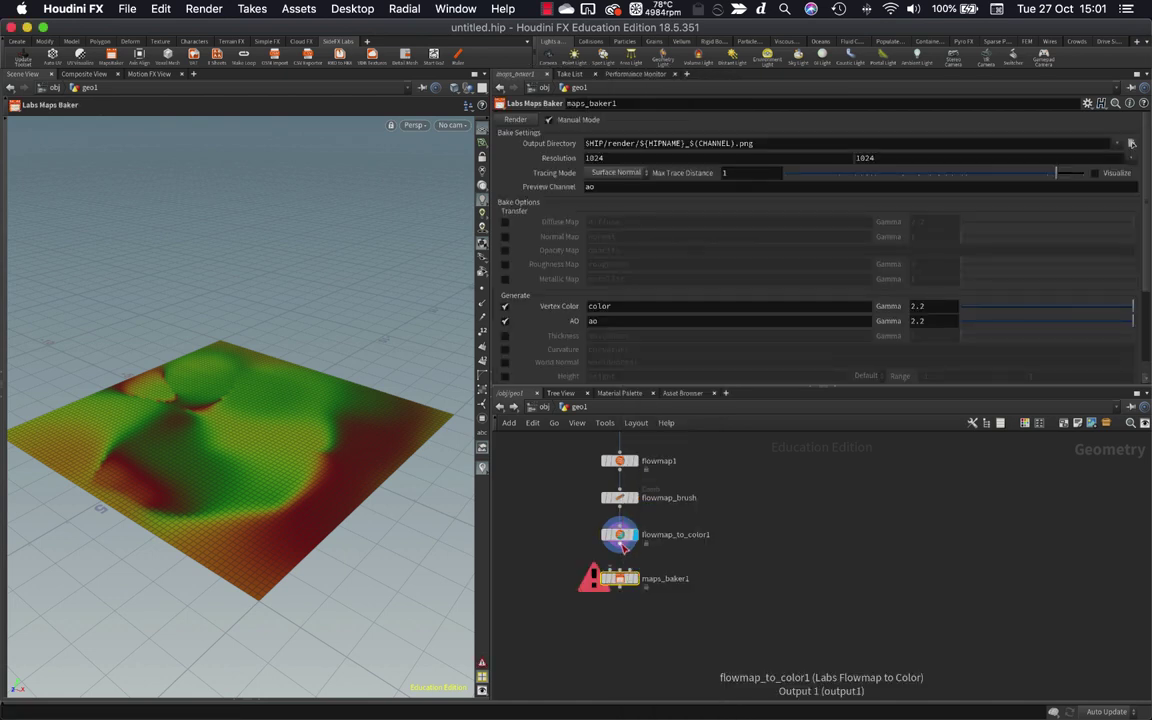
Wire flowmap_to_color1's output into maps_baker1 and tidy the baker's position.
{"action": "right_click", "coordinate": [549, 412]}
{"action": "mouse_move", "coordinate": [584, 415]}
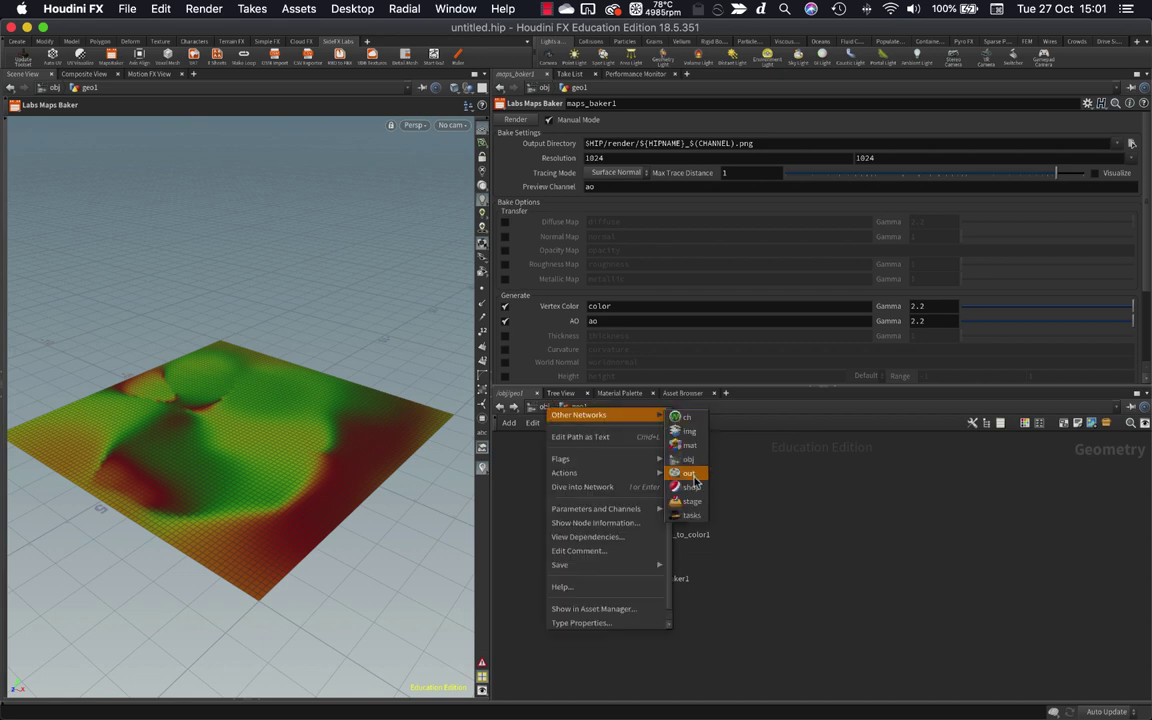
{"action": "left_click", "coordinate": [766, 483]}
{"action": "left_click_drag", "start_coordinate": [631, 568], "coordinate": [642, 575]}
{"action": "mouse_move", "coordinate": [619, 540]}
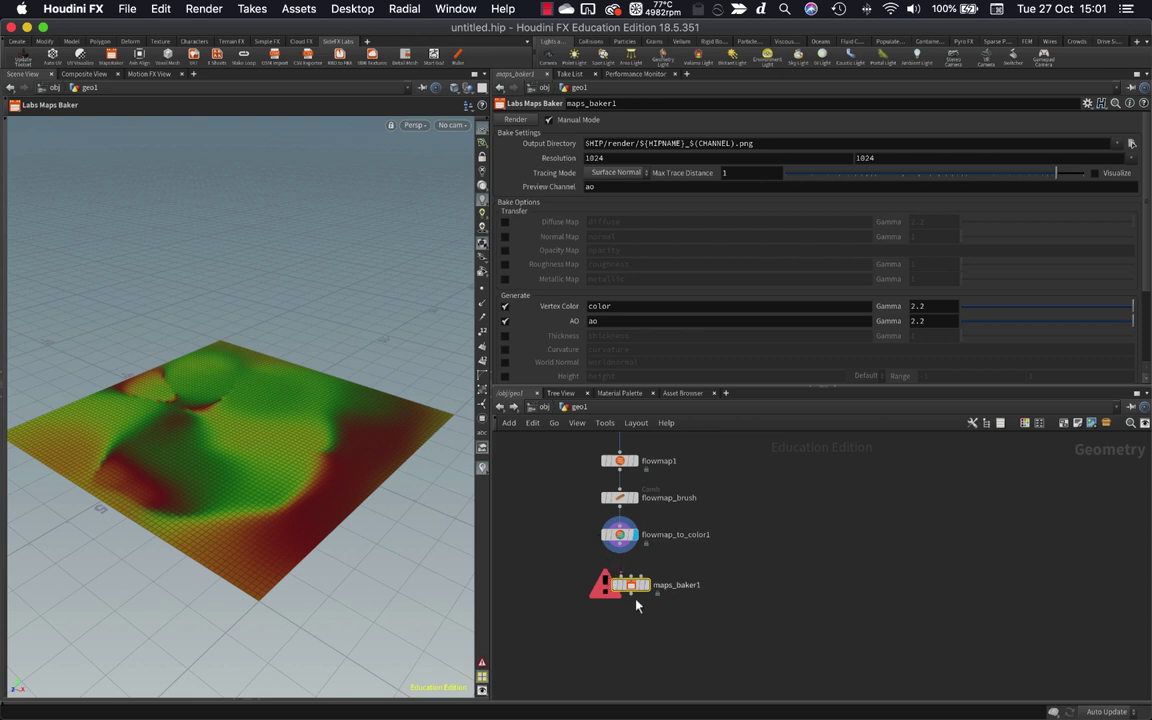
{"action": "left_click_drag", "start_coordinate": [619, 578], "coordinate": [622, 573]}
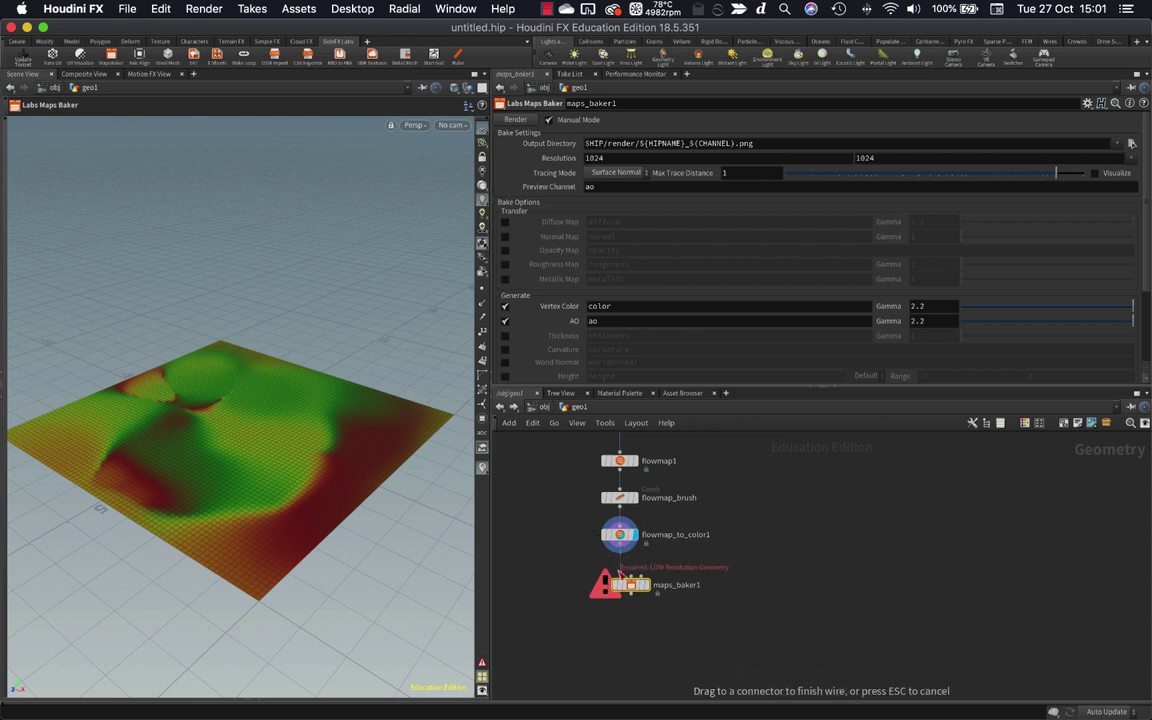
{"action": "left_click", "coordinate": [619, 549]}
{"action": "mouse_move", "coordinate": [630, 592]}
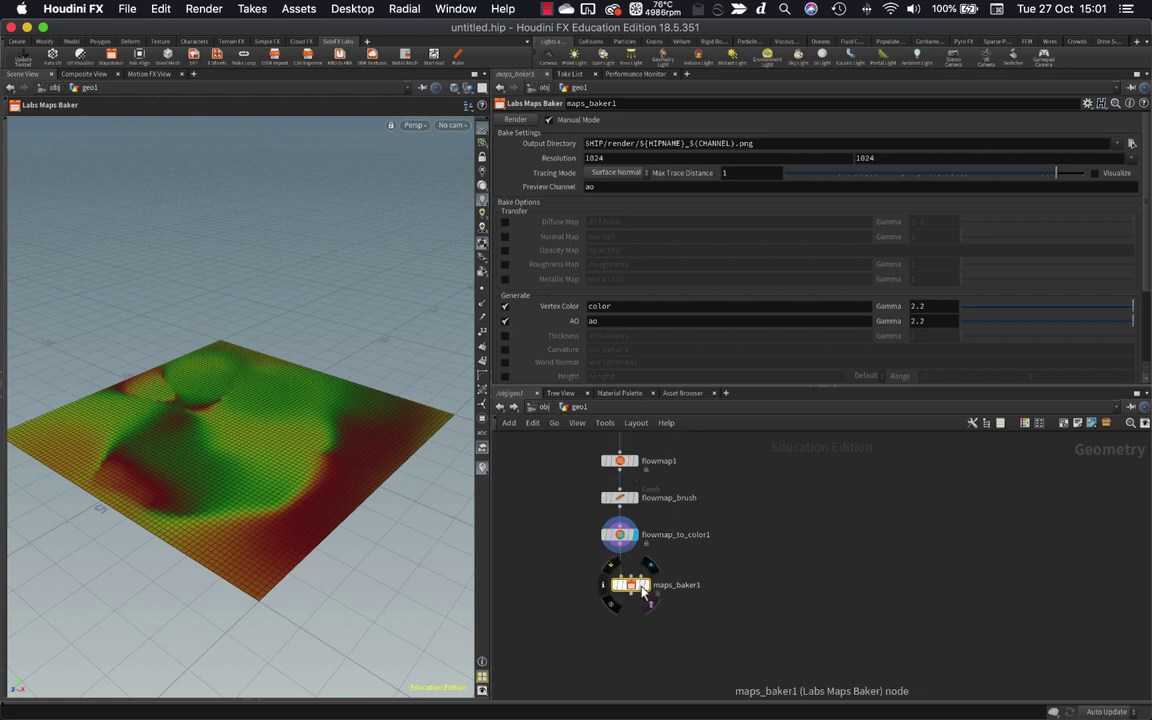
{"action": "left_click_drag", "start_coordinate": [630, 590], "coordinate": [618, 593]}
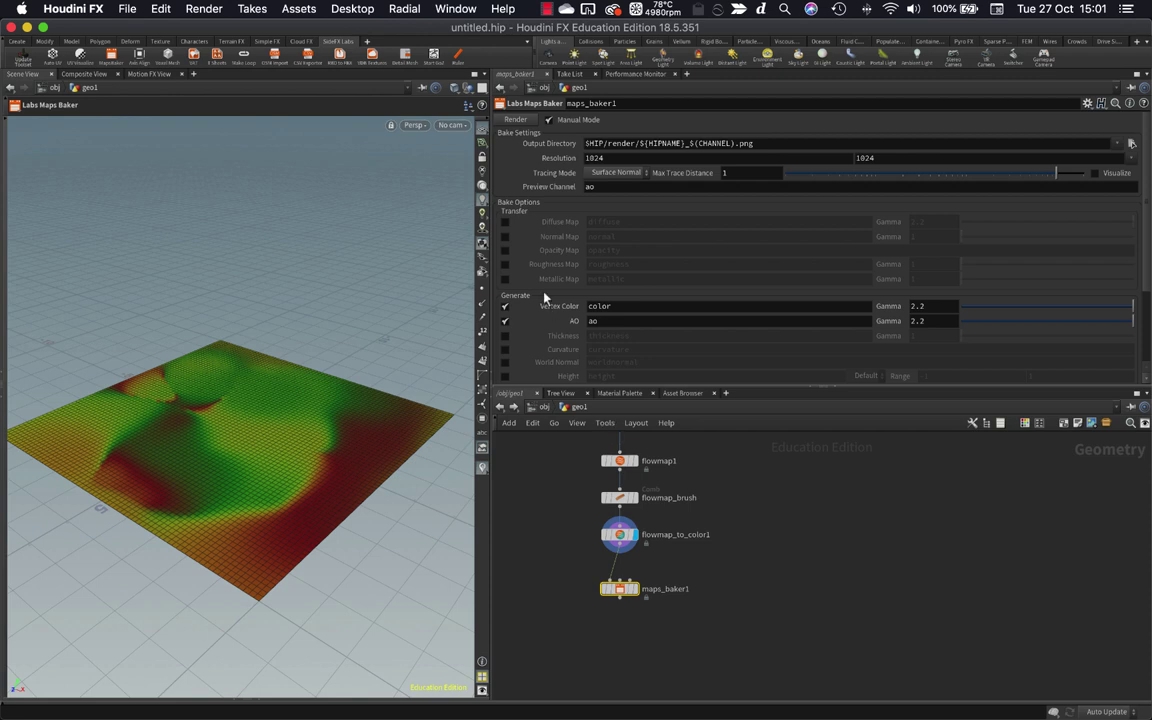
Check flowmap_to_color1's Cd and v point values in the Geometry Spreadsheet, then close it.
{"action": "left_click", "coordinate": [652, 538]}
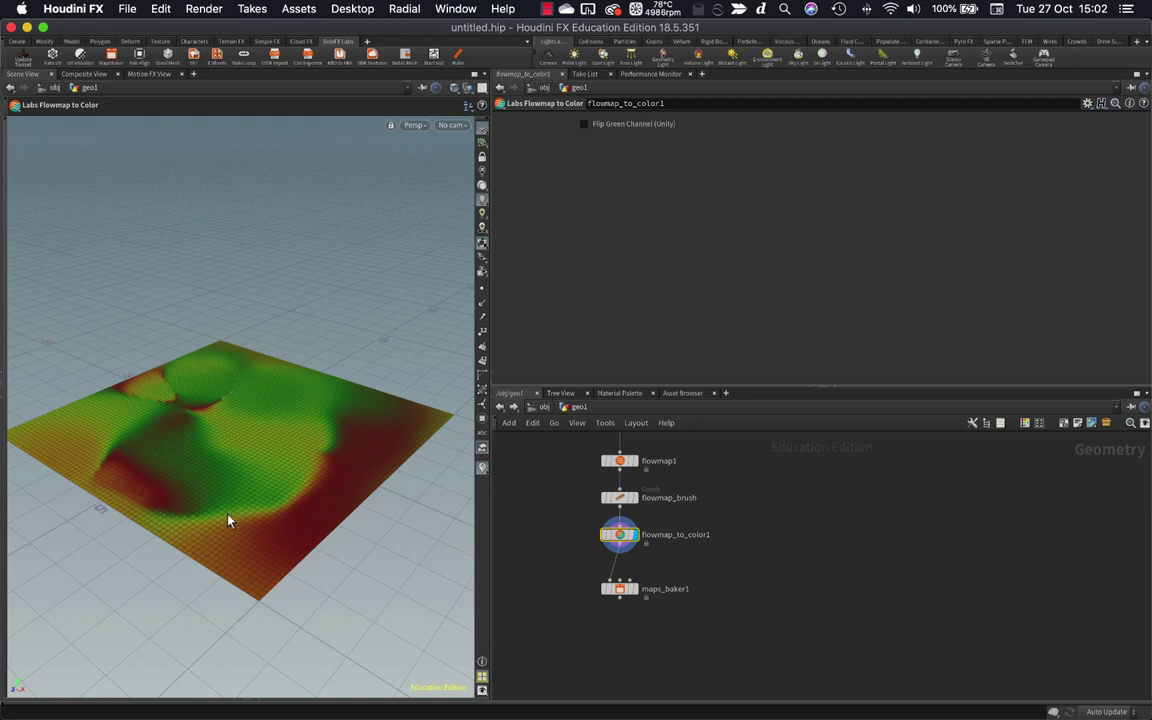
{"action": "left_click", "coordinate": [255, 695]}
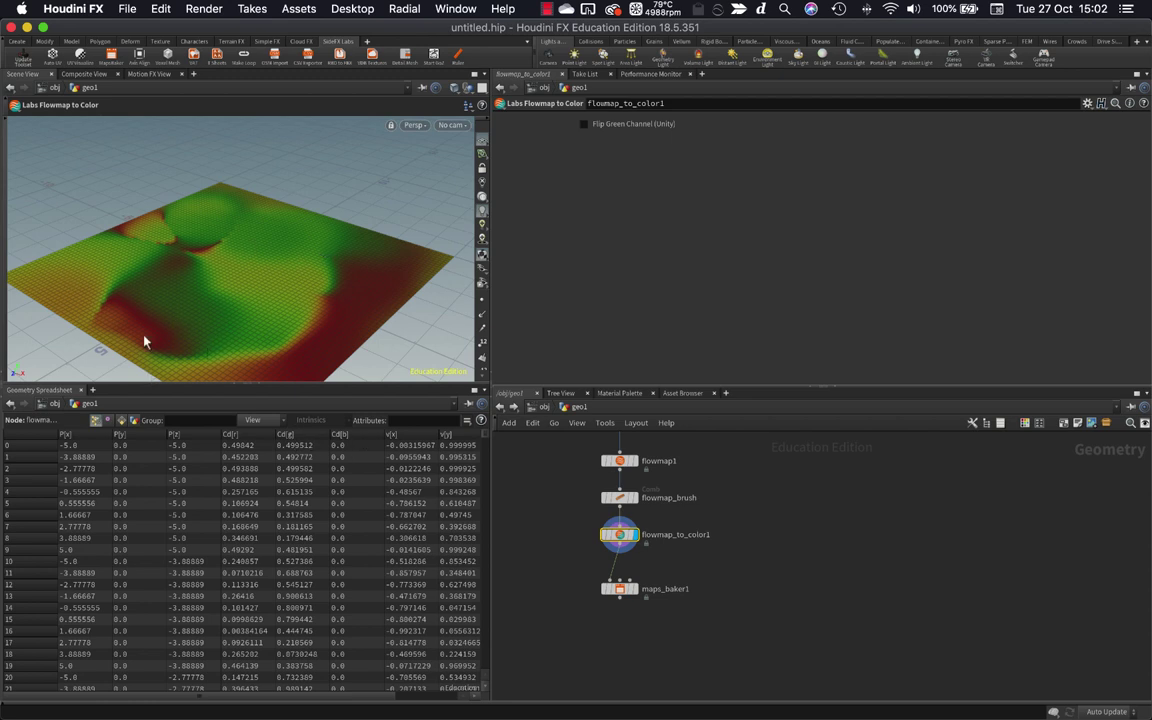
{"action": "left_click", "coordinate": [258, 386]}
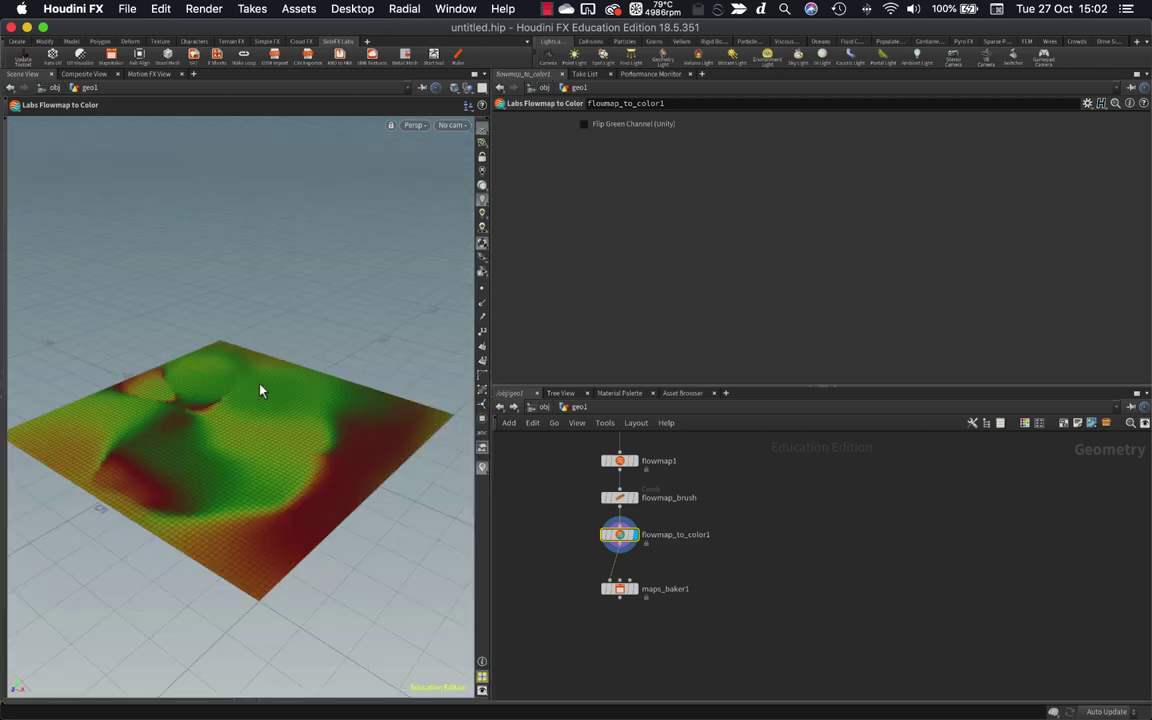
{"action": "left_click_drag", "start_coordinate": [625, 595], "coordinate": [631, 593]}
Turn off AO on maps_baker1 and set its Preview Channel to 'color'.
{"action": "left_click", "coordinate": [628, 589]}
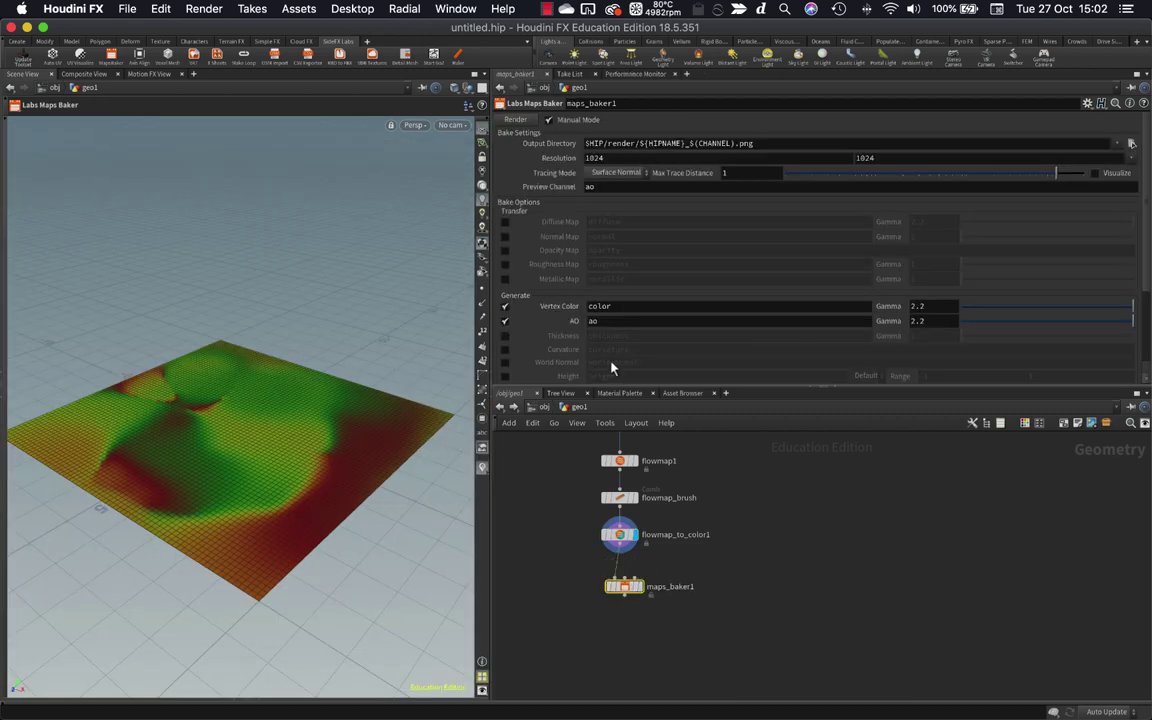
{"action": "left_click", "coordinate": [505, 321]}
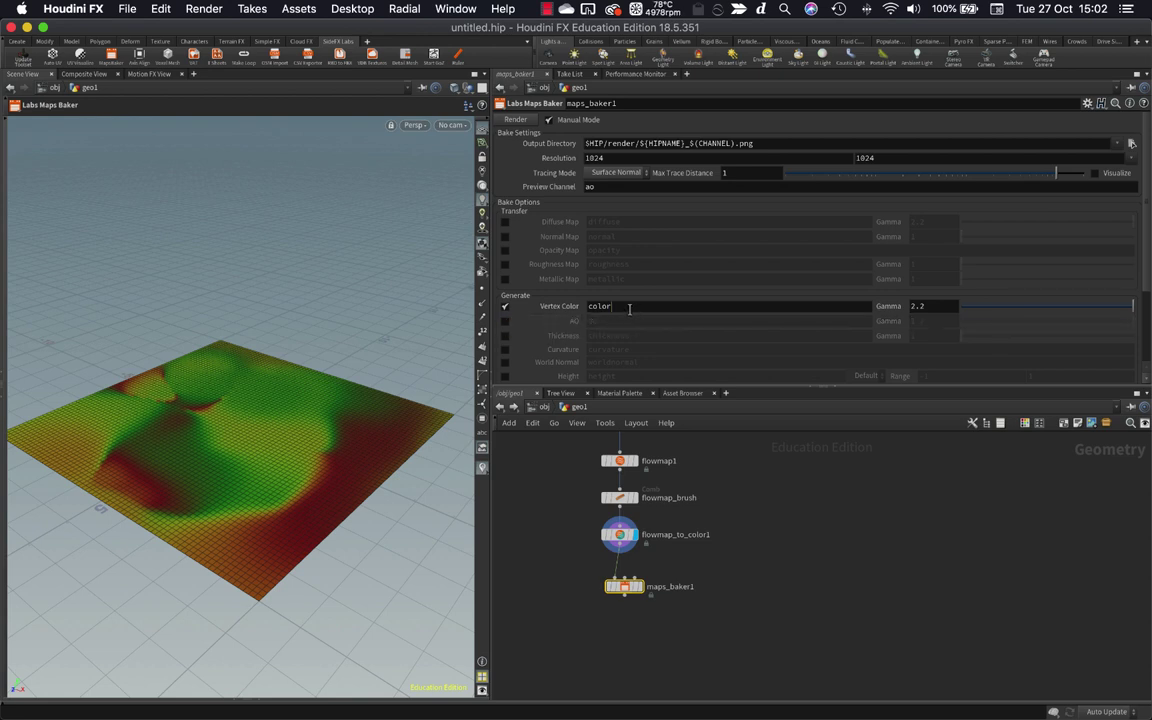
{"action": "double_click", "coordinate": [600, 307]}
{"action": "key", "text": "super+c"}
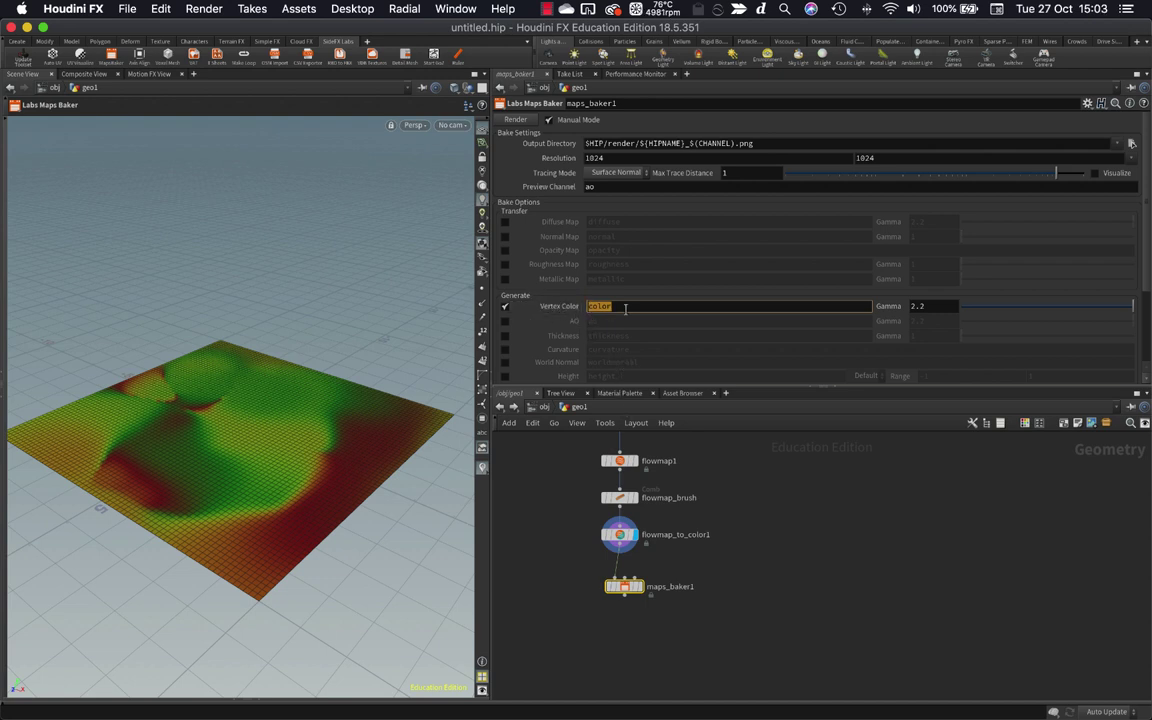
{"action": "double_click", "coordinate": [592, 187]}
{"action": "key", "text": "super+v"}
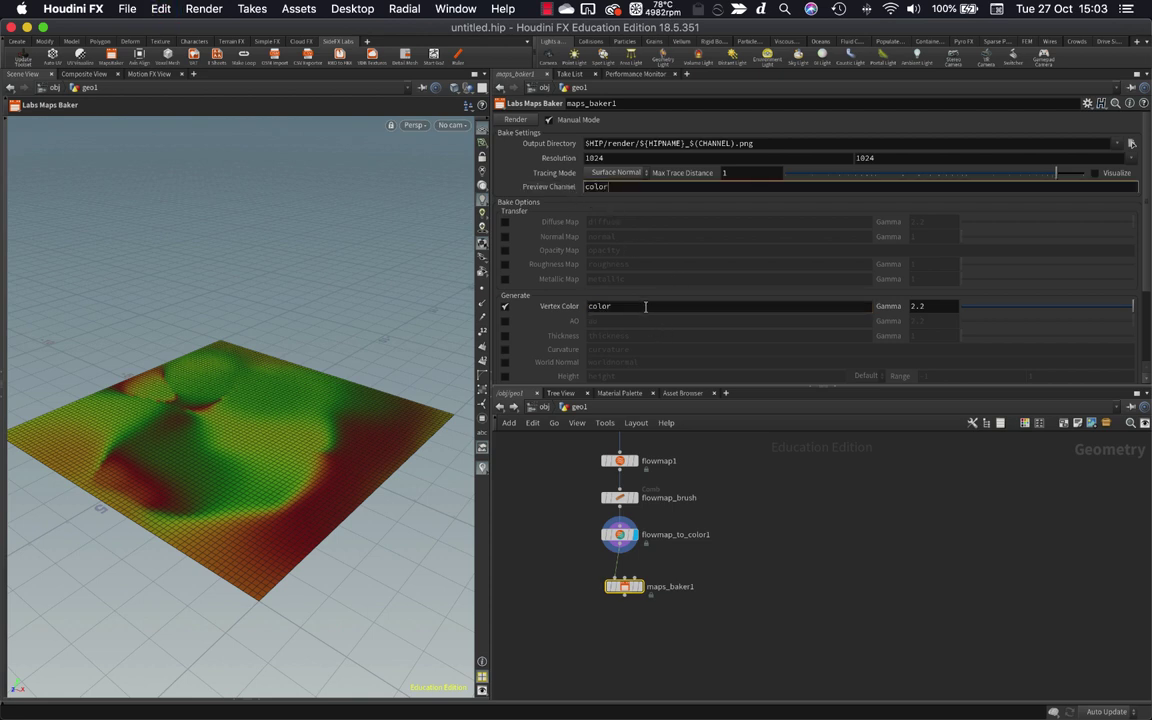
{"action": "left_click", "coordinate": [645, 306]}
{"action": "scroll", "coordinate": [640, 600], "scroll_direction": "up", "scroll_amount": 3}
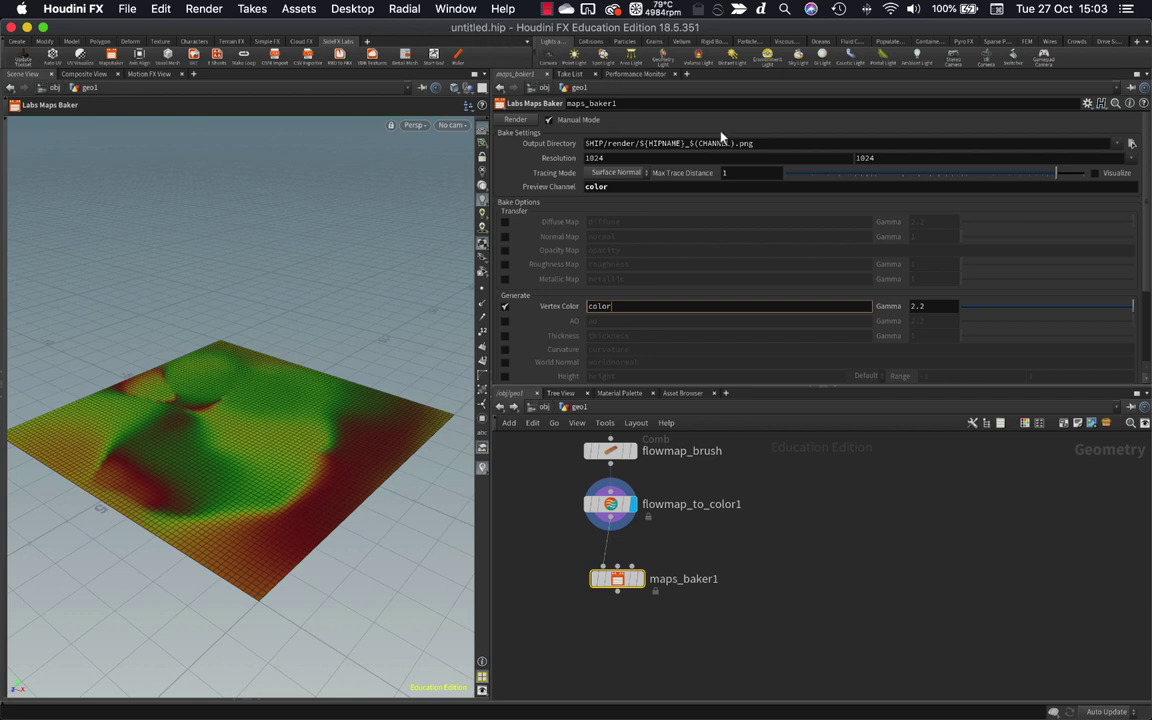
Set maps_baker1's output file to FLOWMAP.tga on the Desktop.
{"action": "left_click", "coordinate": [1132, 143]}
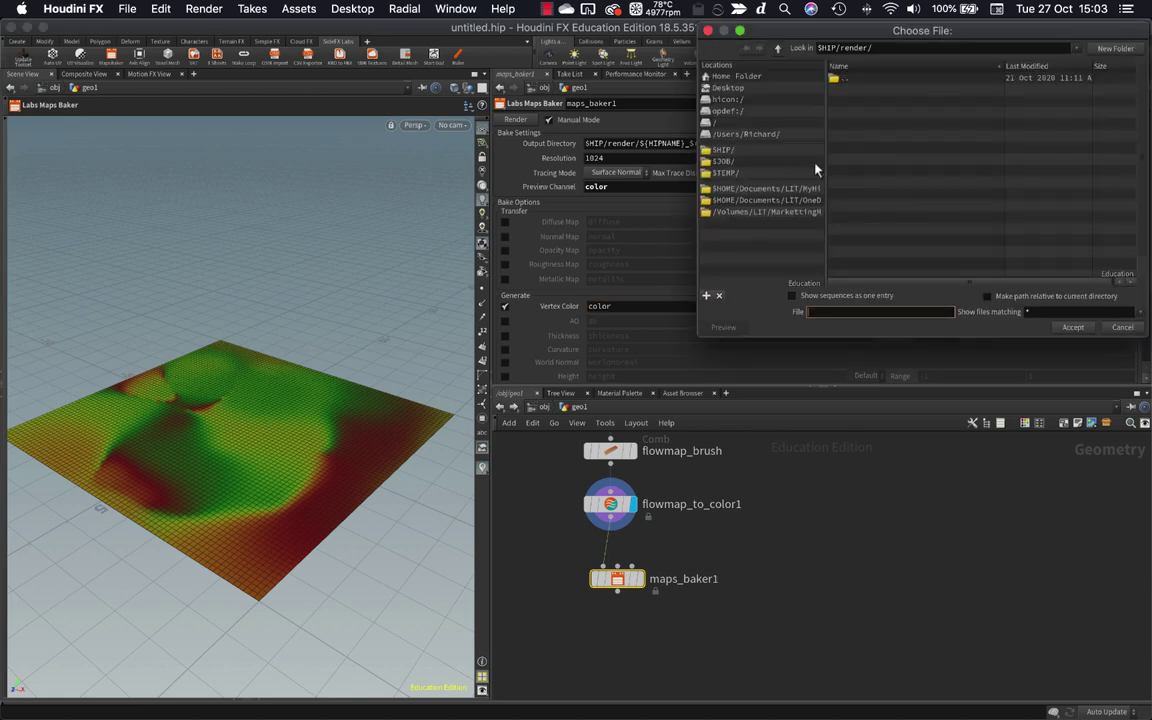
{"action": "left_click", "coordinate": [740, 88]}
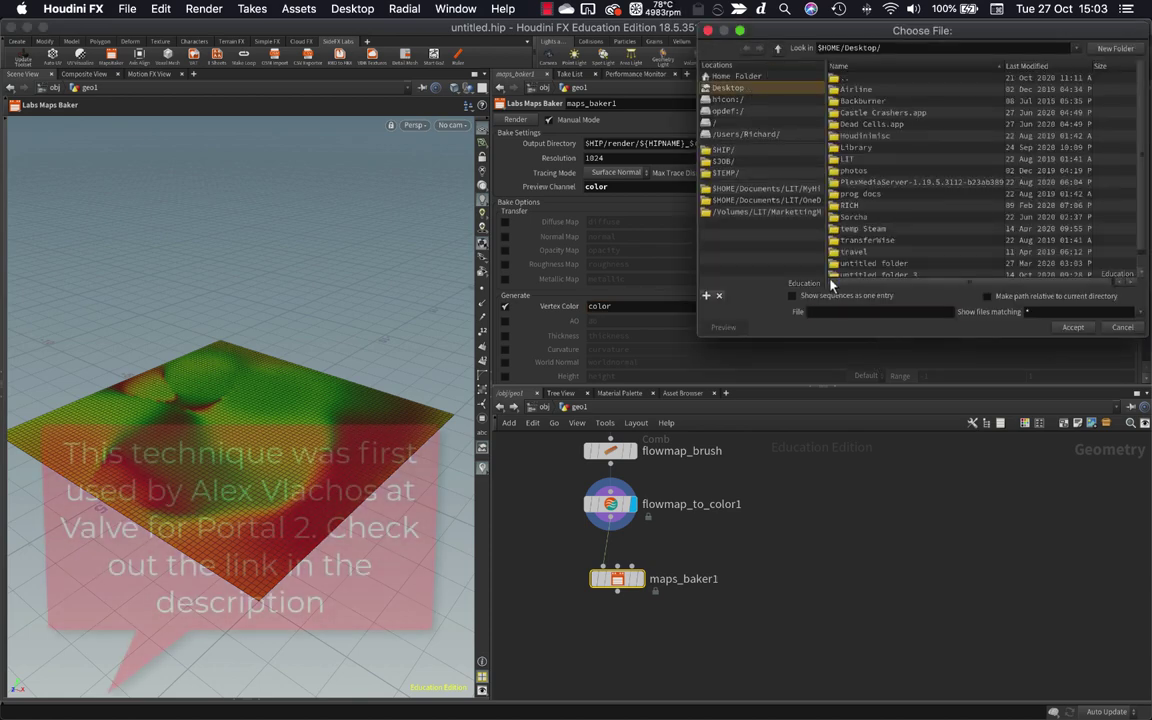
{"action": "left_click", "coordinate": [831, 311]}
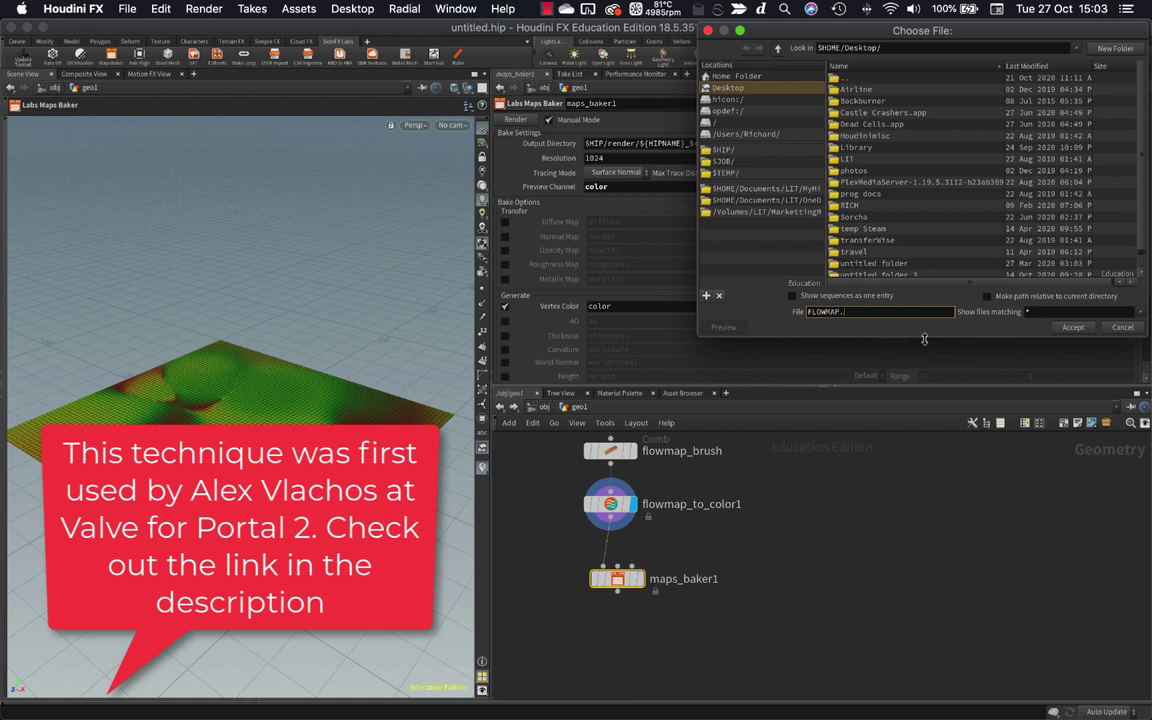
{"action": "type", "text": "tga"}
{"action": "left_click", "coordinate": [1073, 327]}
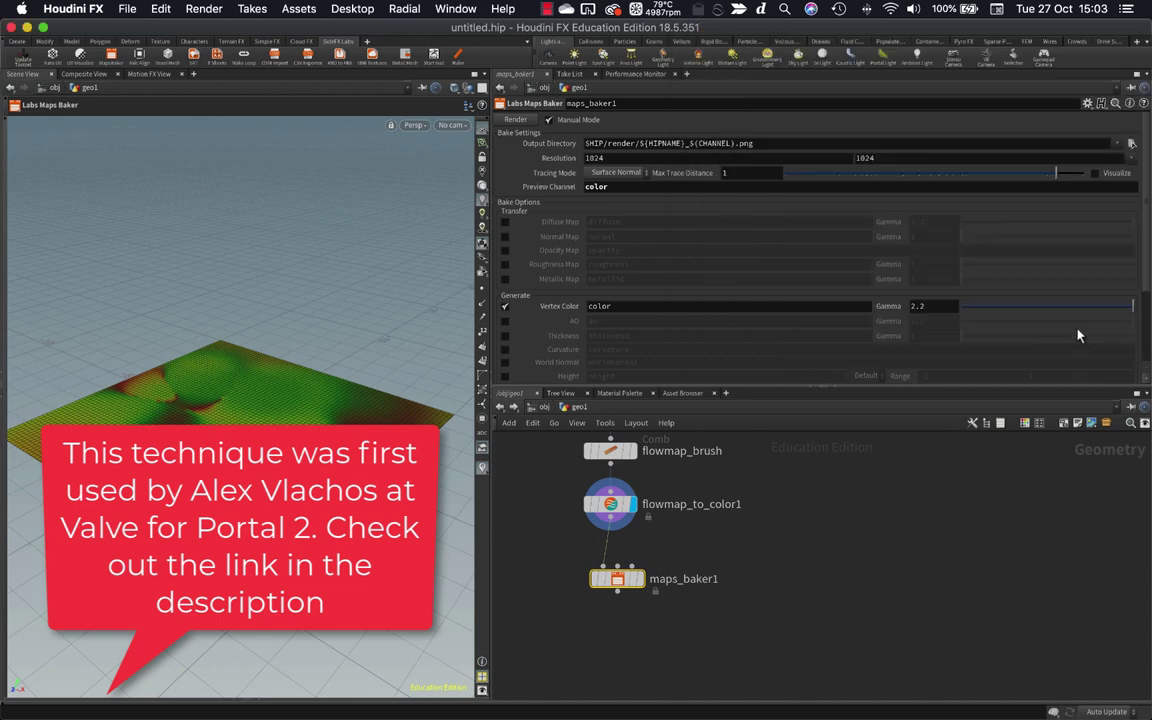
Set the bake resolution to 512 × 512.
{"action": "scroll", "coordinate": [716, 546], "scroll_direction": "down", "scroll_amount": 1}
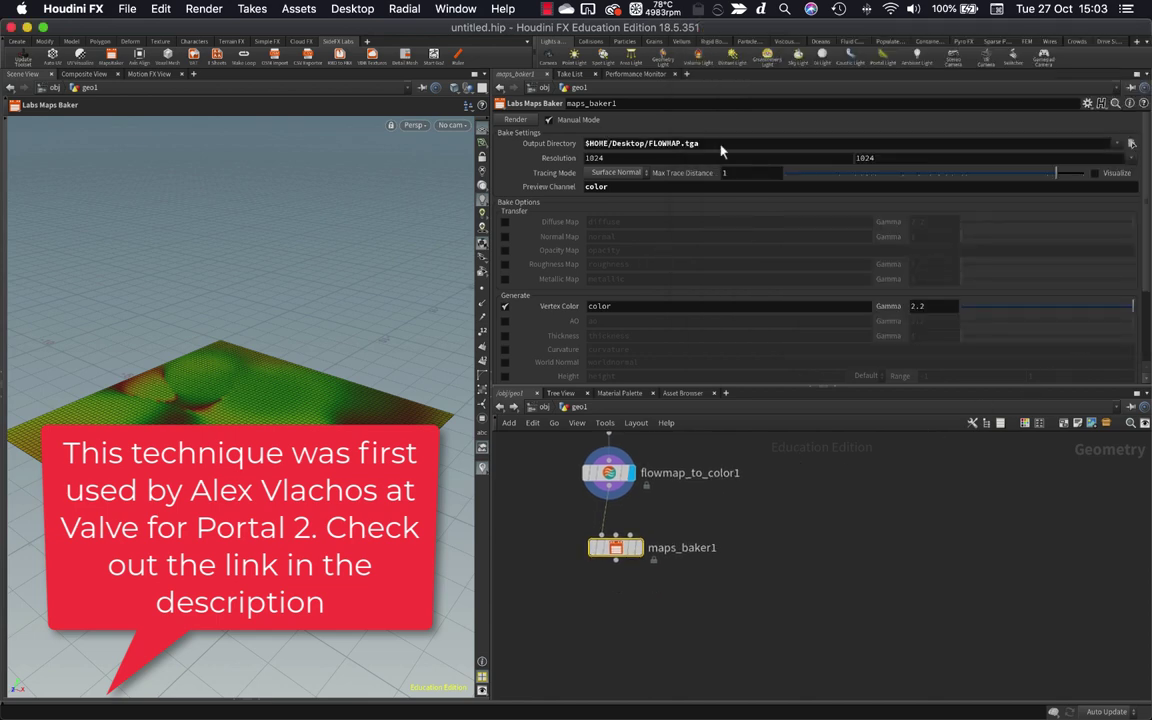
{"action": "double_click", "coordinate": [633, 160]}
{"action": "type", "text": "5"}
{"action": "key", "text": "Tab"}
{"action": "type", "text": "512"}
{"action": "key", "text": "Return"}
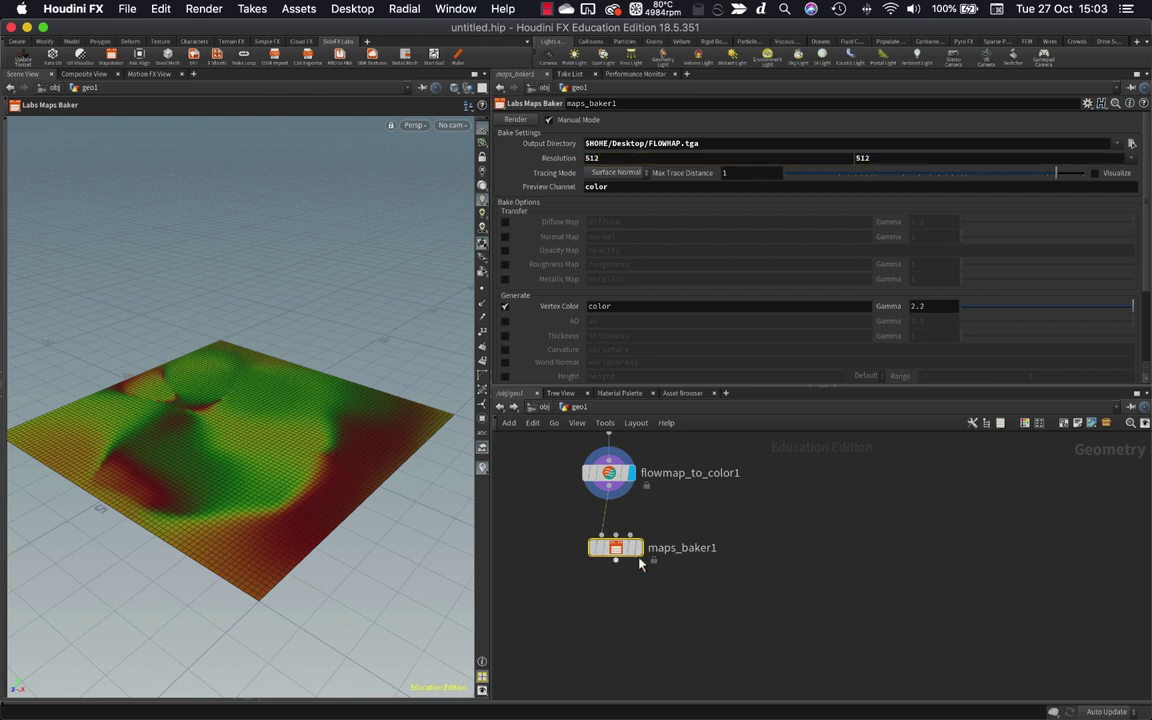
Bake the flowmap and preview the resulting FLOWMAP.tga in Quick Look.
{"action": "left_click", "coordinate": [514, 120]}
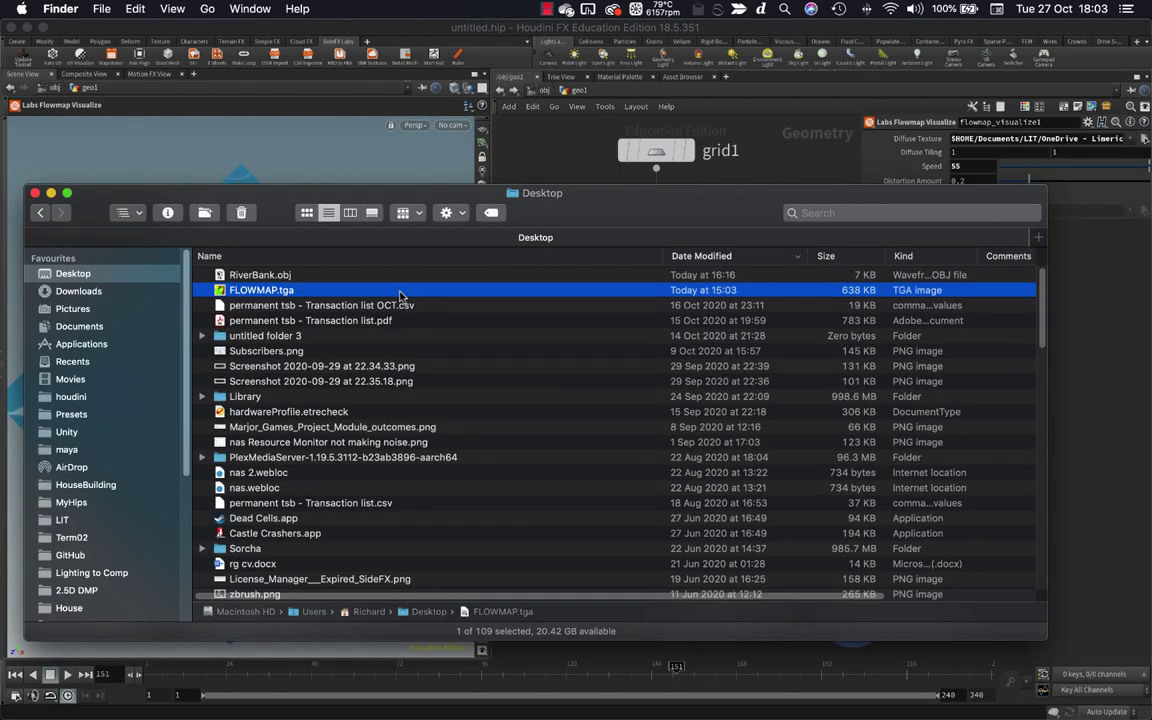
{"action": "key", "text": "space"}
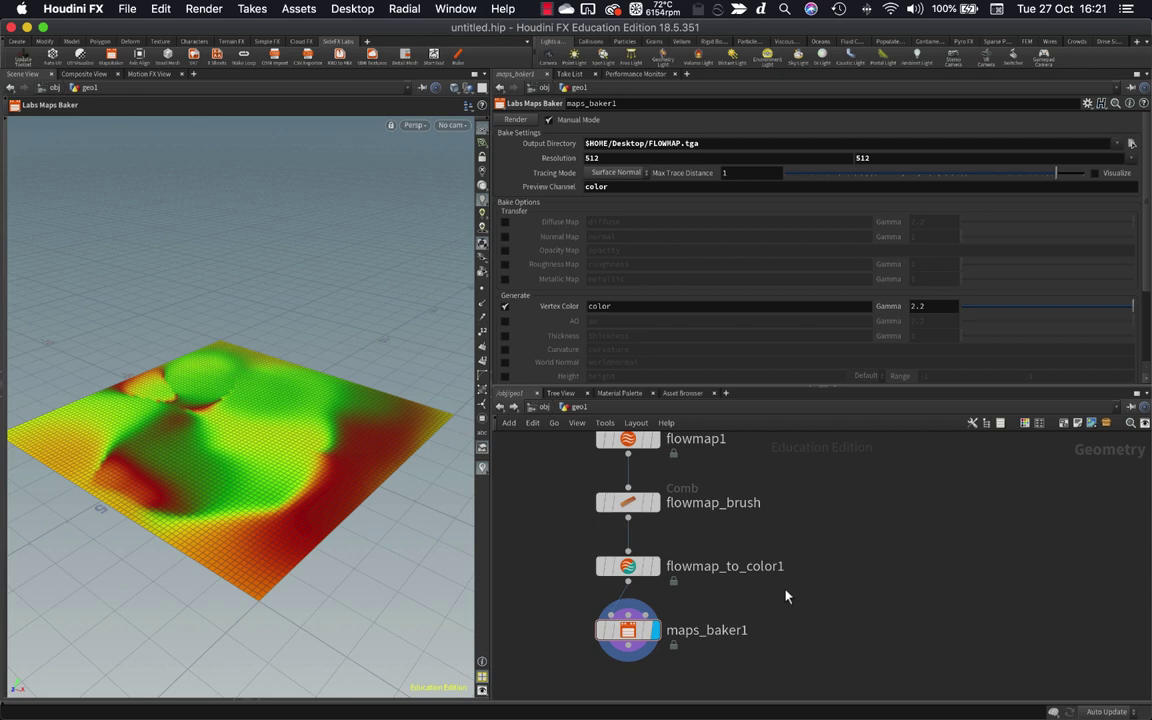
Add a Labs Flowmap Visualize node beside maps_baker1, fed by flowmap_to_color1.
{"action": "key", "text": "Tab"}
{"action": "mouse_move", "coordinate": [786, 593]}
{"action": "type", "text": "vis"}
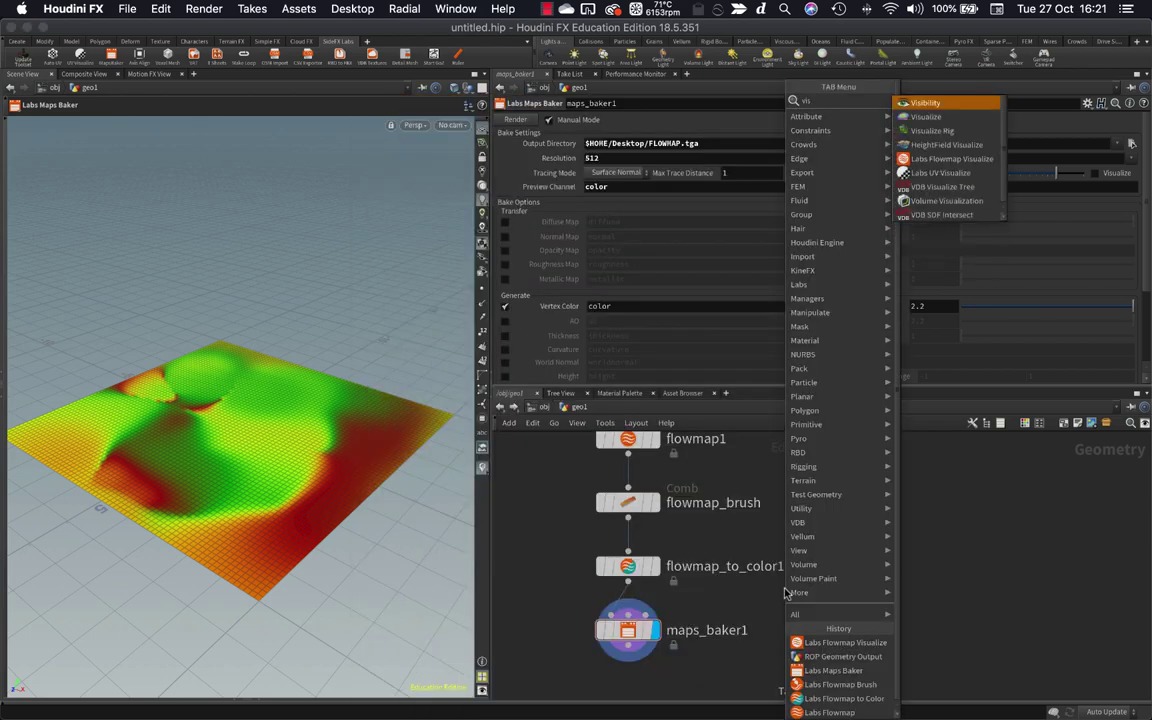
{"action": "type", "text": "ua"}
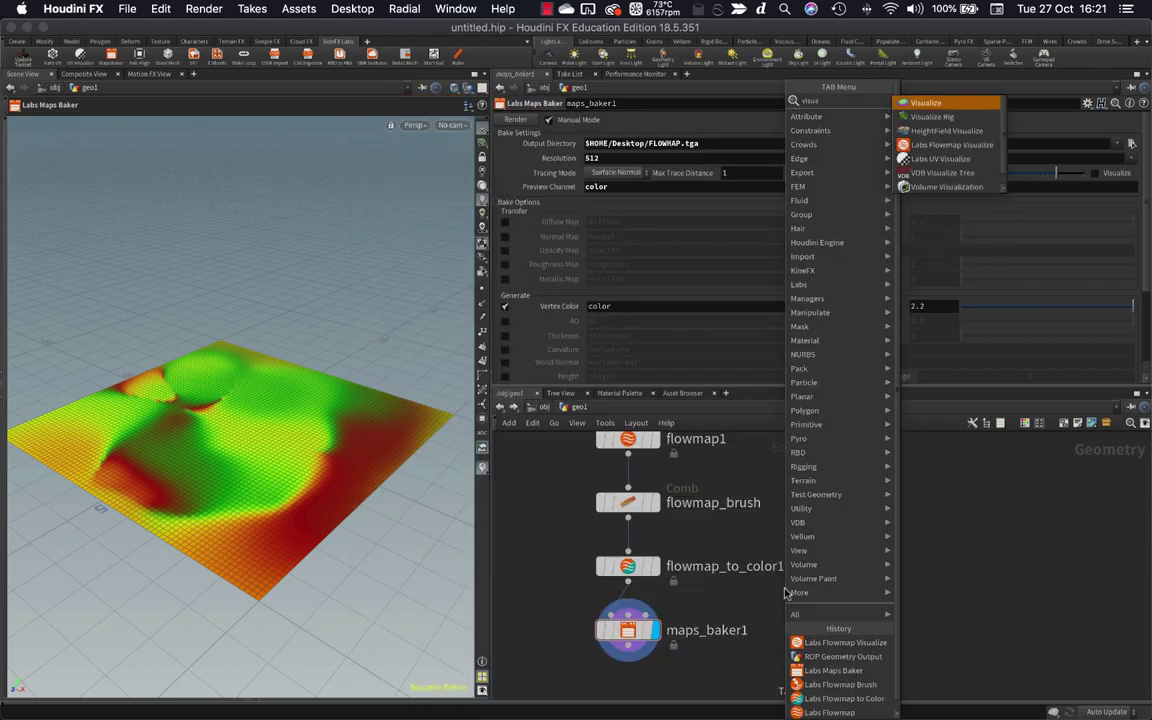
{"action": "left_click", "coordinate": [954, 150]}
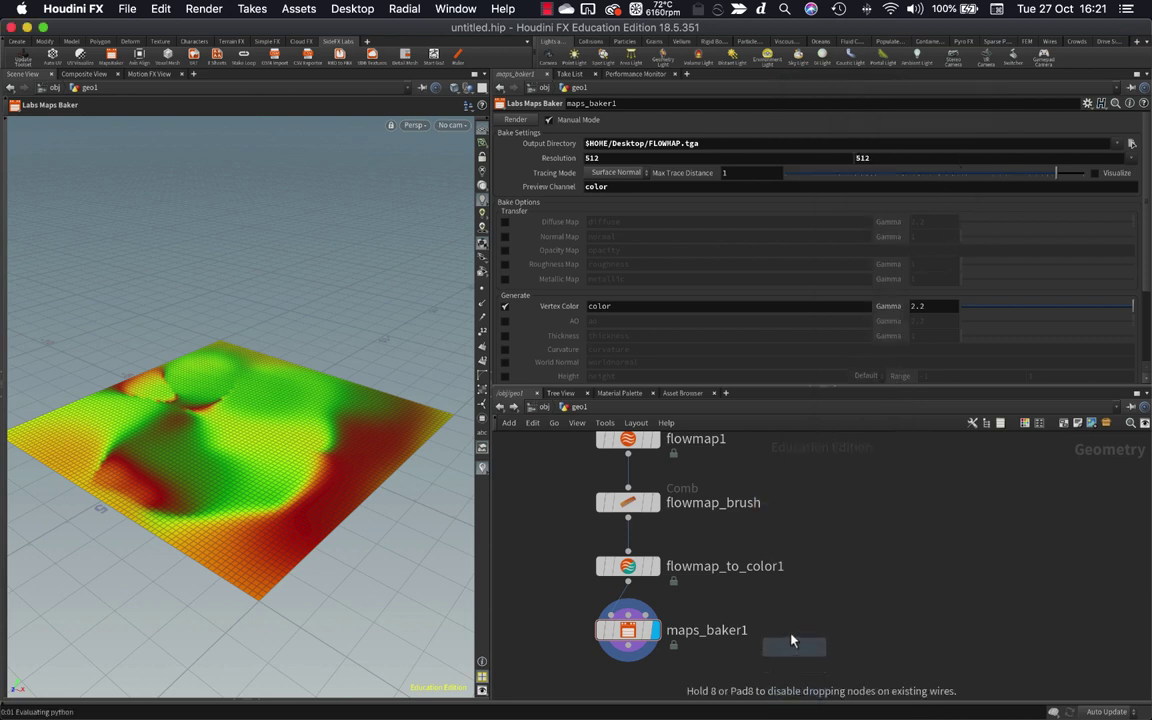
{"action": "left_click", "coordinate": [792, 631]}
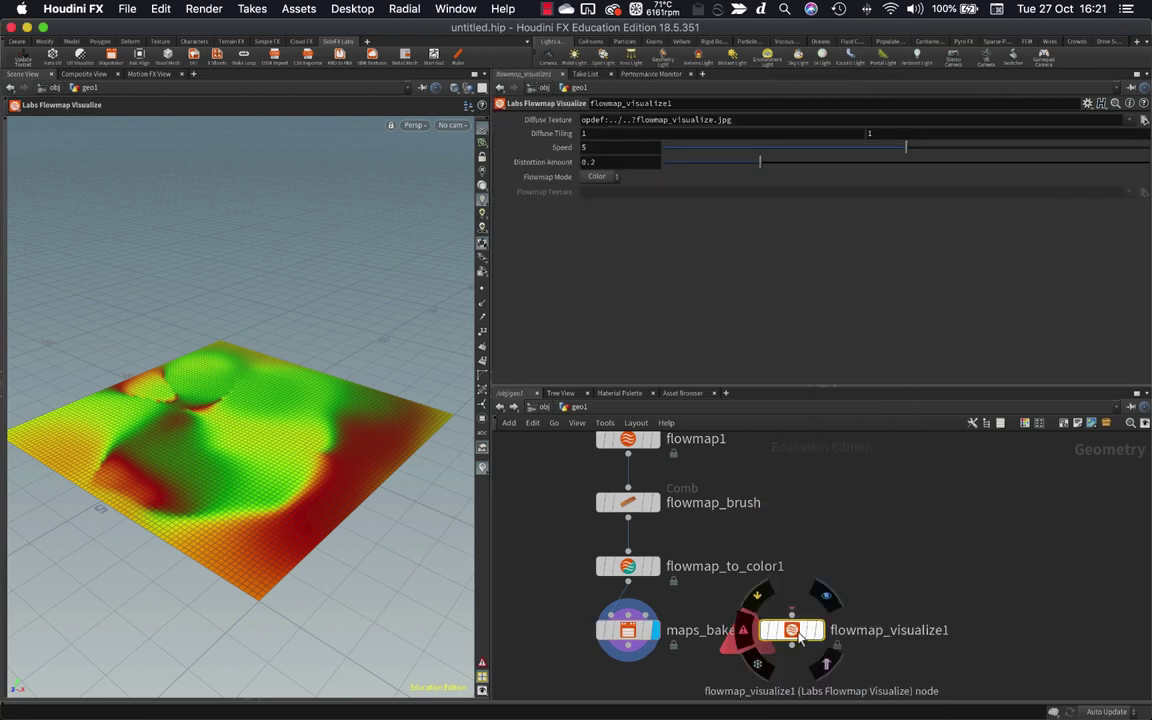
{"action": "mouse_move", "coordinate": [652, 569]}
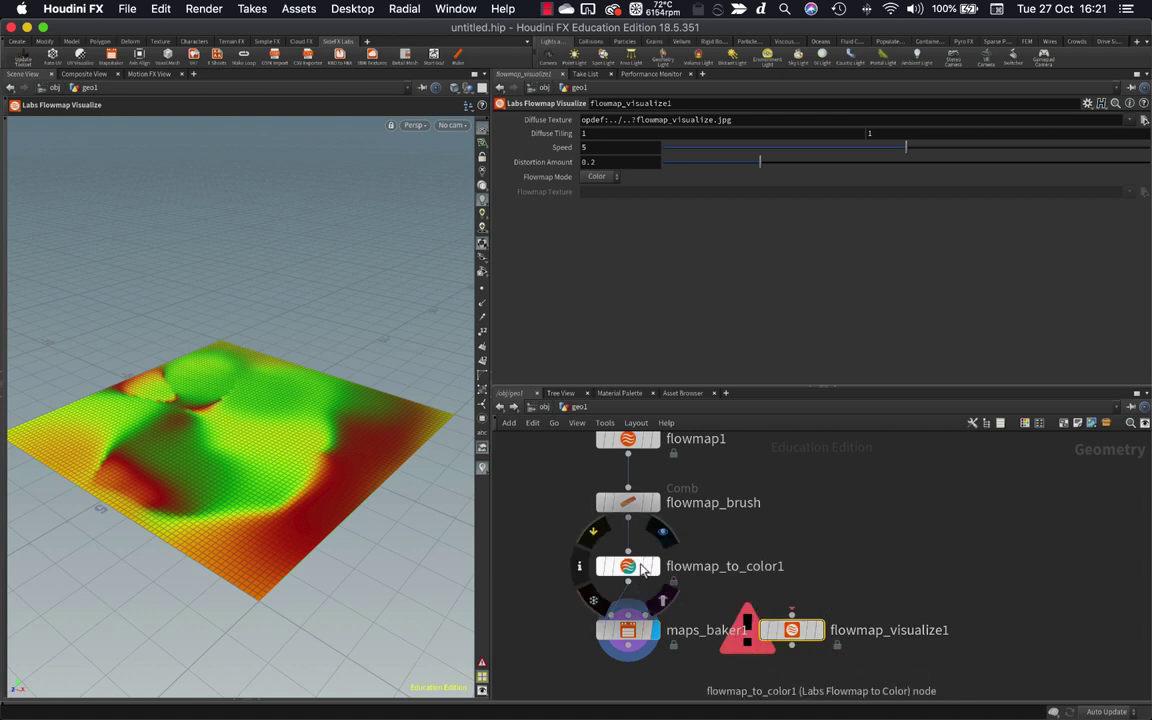
{"action": "left_click", "coordinate": [628, 581]}
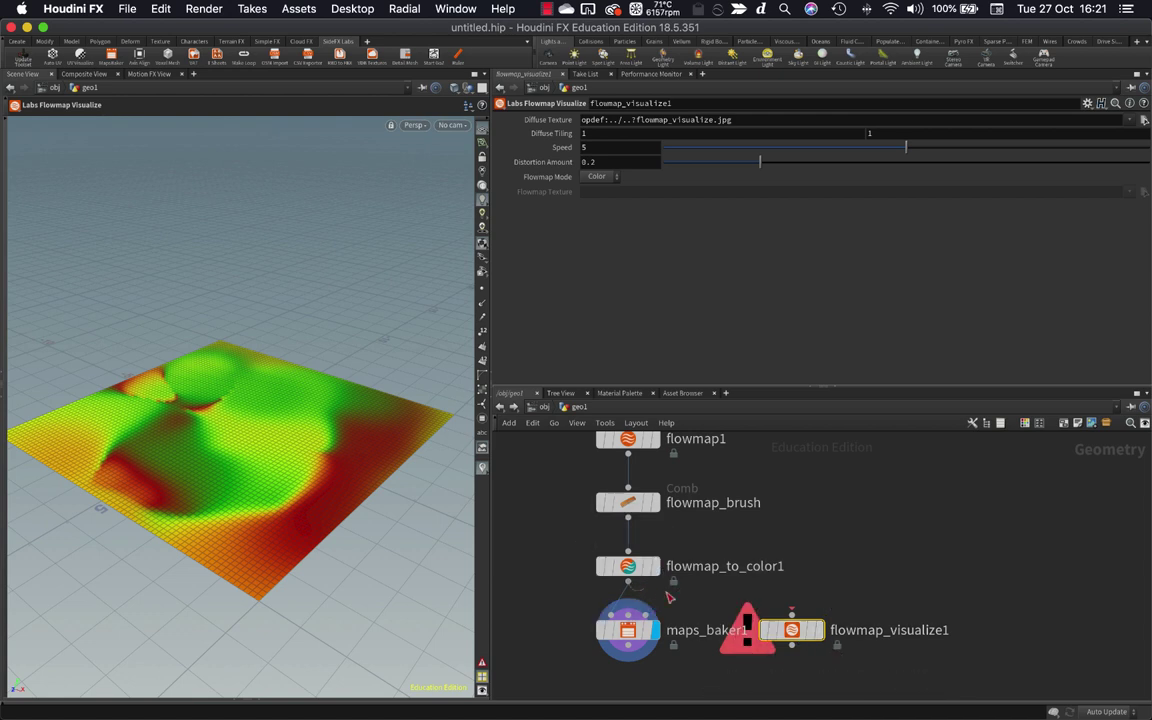
{"action": "left_click", "coordinate": [792, 614]}
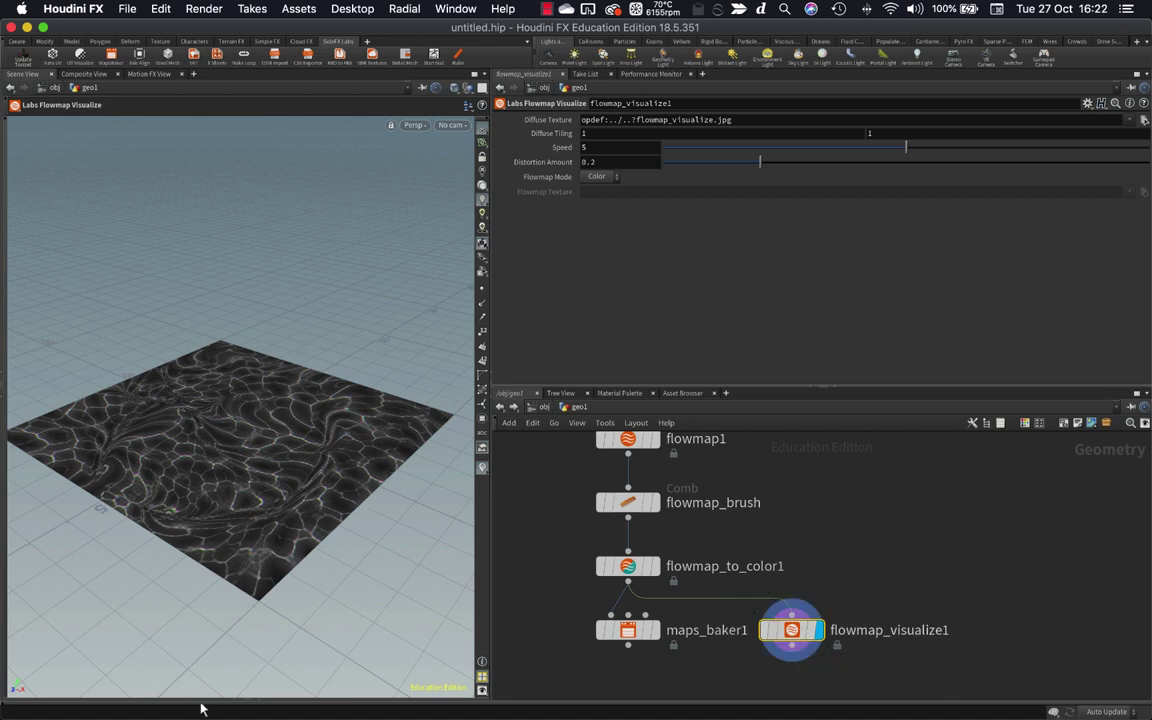
Set the flowmap preview Speed to 55 and play the animation to watch the flow.
{"action": "left_click", "coordinate": [62, 704]}
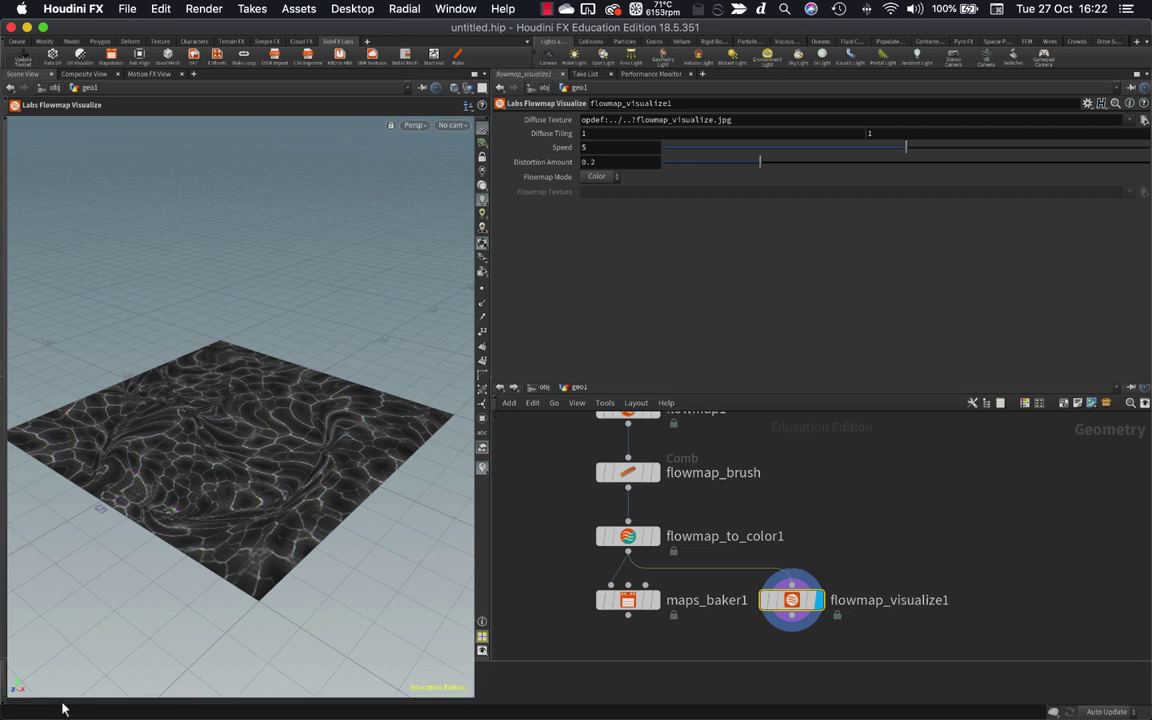
{"action": "left_click", "coordinate": [590, 147]}
{"action": "type", "text": "555"}
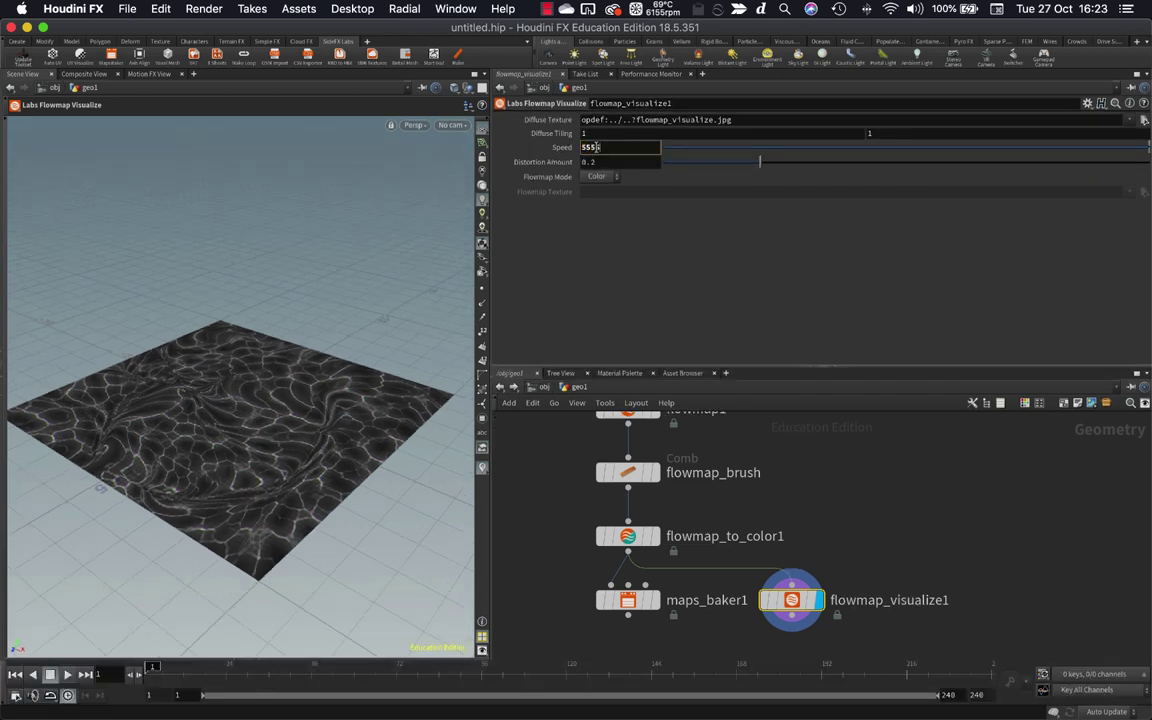
{"action": "key", "text": "Return"}
{"action": "left_click", "coordinate": [67, 675]}
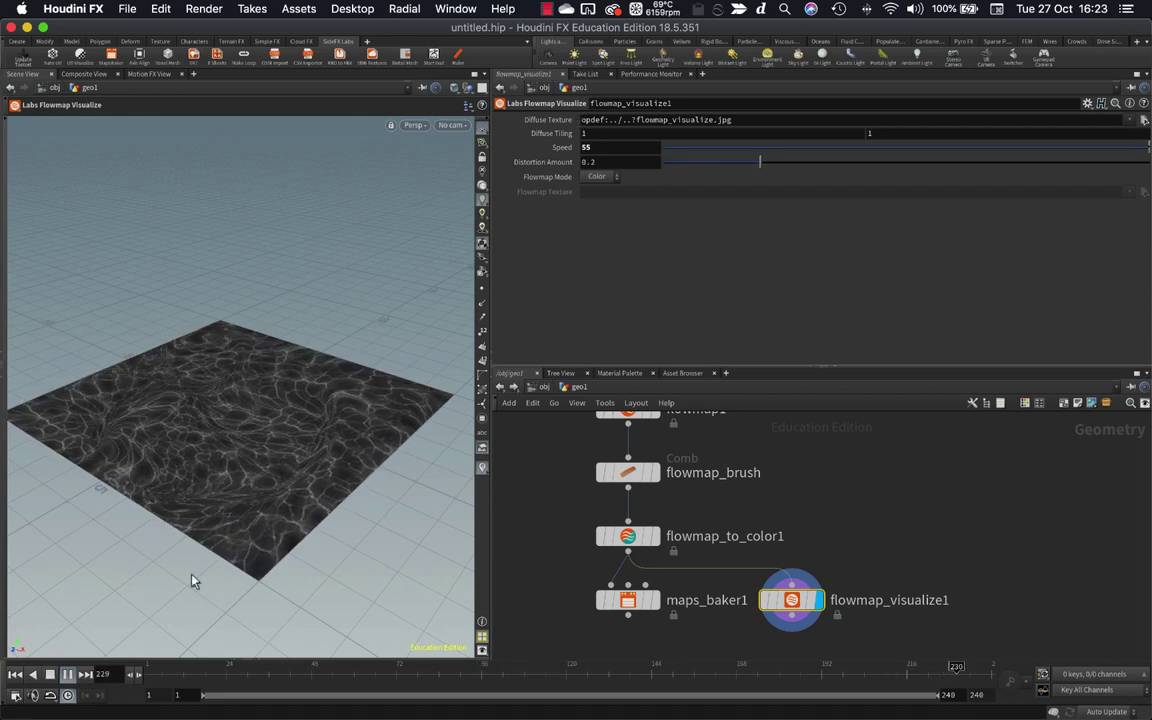
{"action": "left_click", "coordinate": [50, 674]}
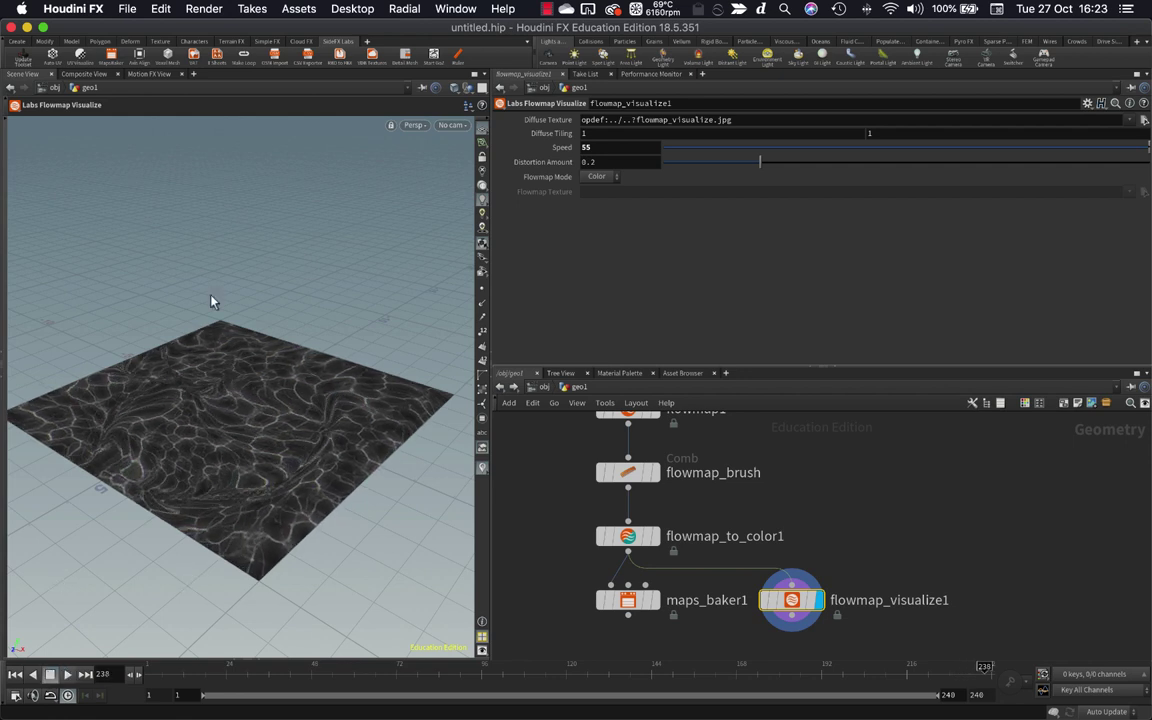
Switch the Flowmap Mode to Texture.
{"action": "left_click", "coordinate": [608, 177]}
{"action": "left_click", "coordinate": [597, 177]}
{"action": "left_click", "coordinate": [599, 199]}
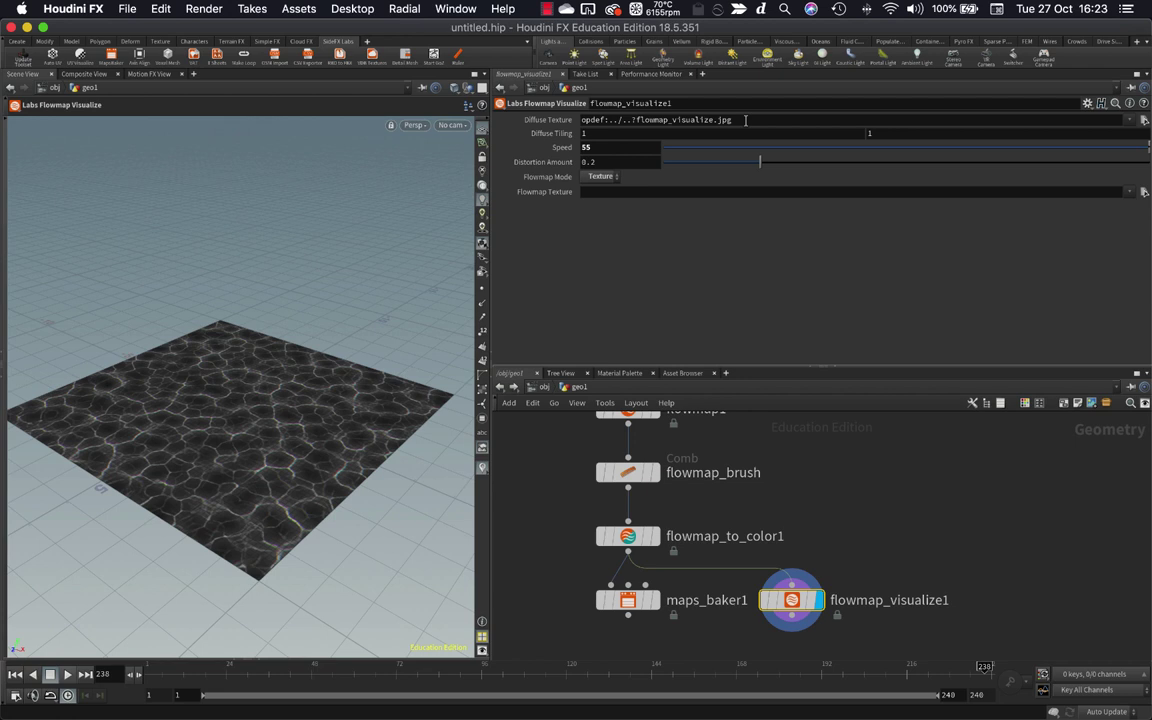
{"action": "scroll", "coordinate": [648, 481], "scroll_direction": "left", "scroll_amount": 1}
{"action": "mouse_move", "coordinate": [648, 481]}
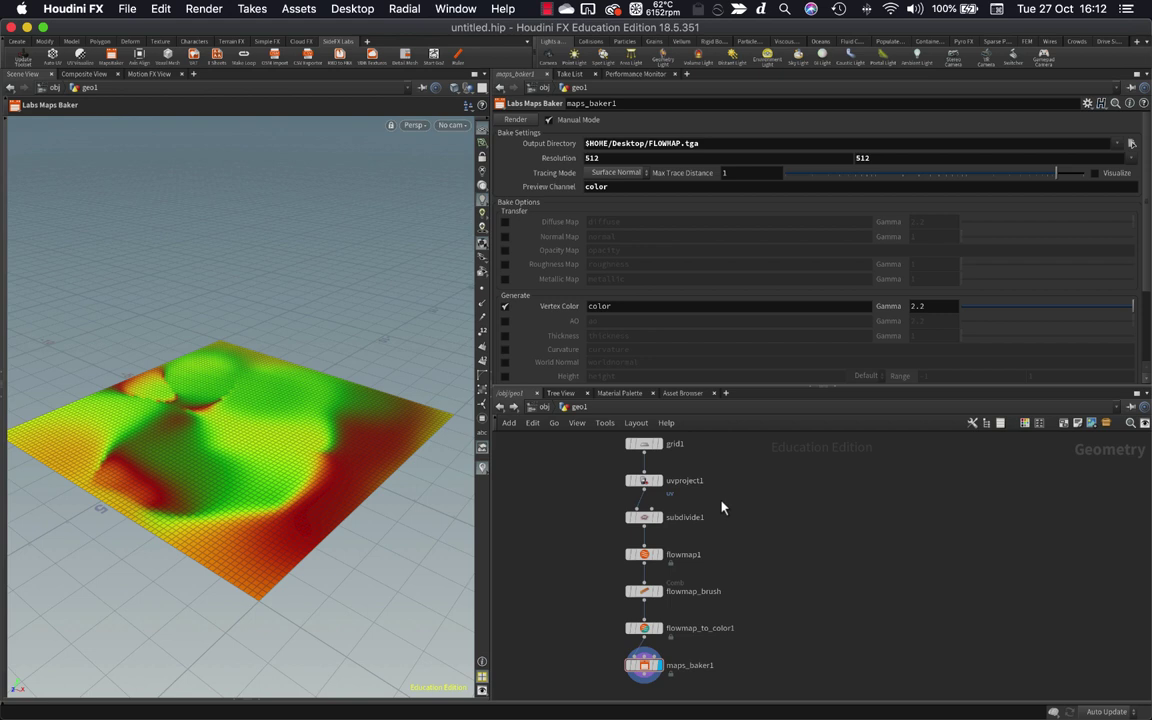
Add a ROP Geometry Output node, rop_geometry1, fed from uvproject1's output.
{"action": "key", "text": "Tab"}
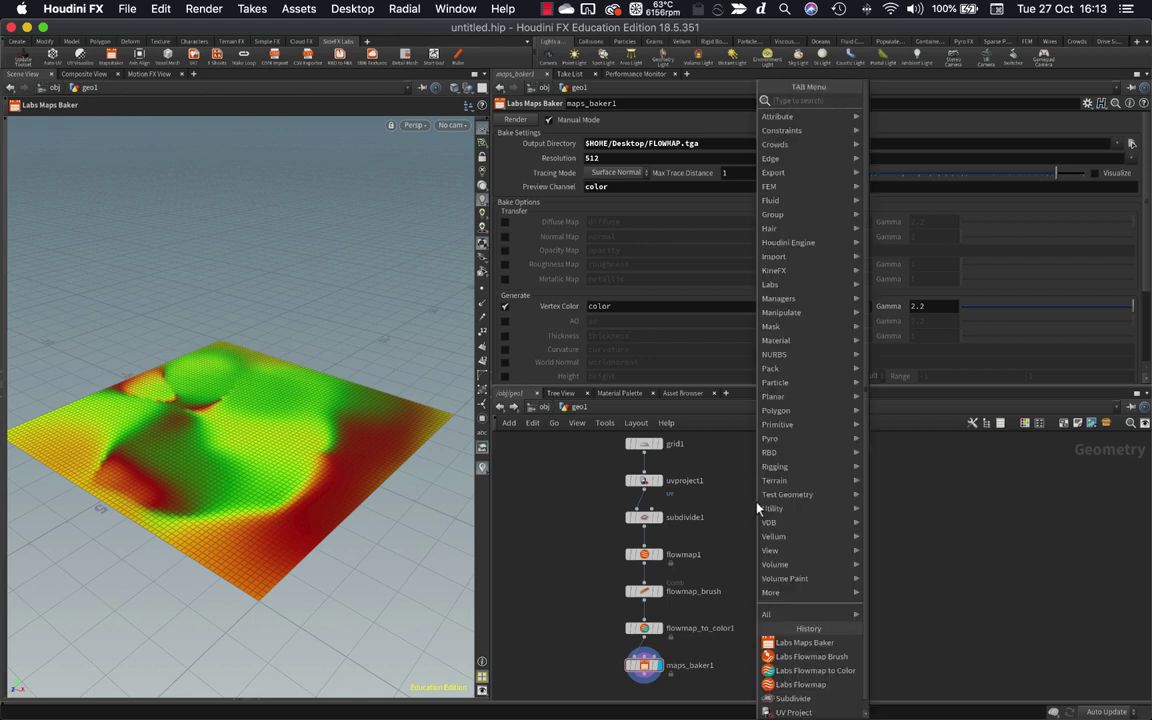
{"action": "type", "text": "ro"}
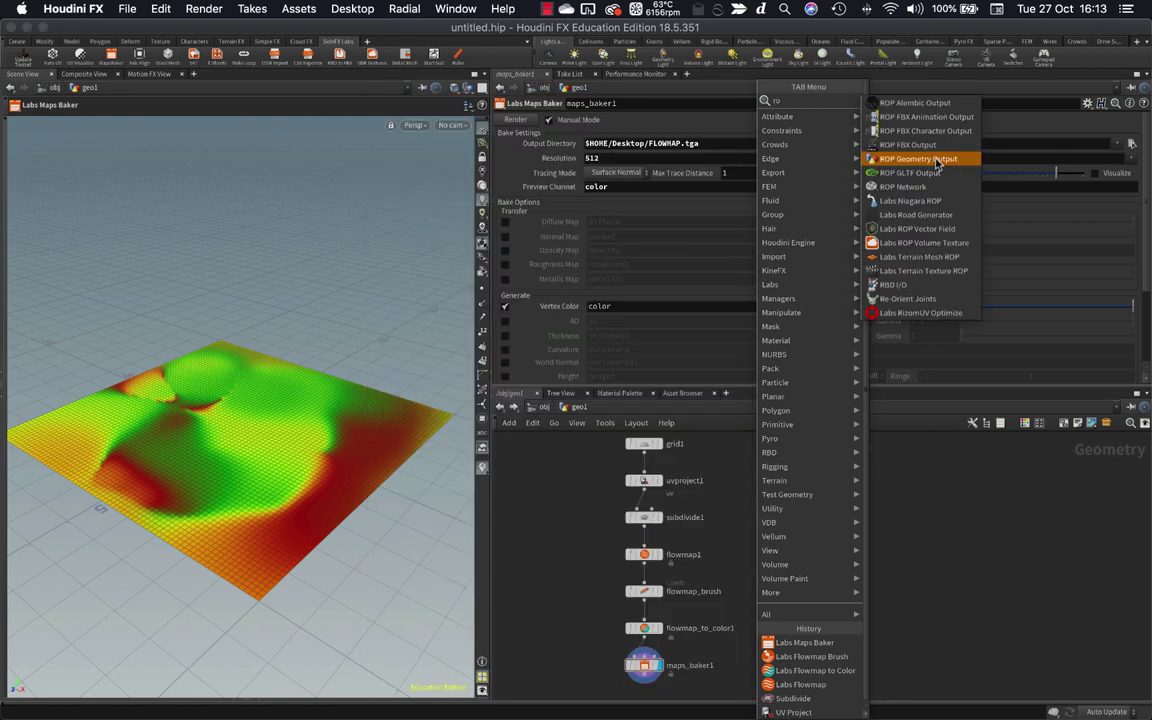
{"action": "left_click", "coordinate": [938, 163]}
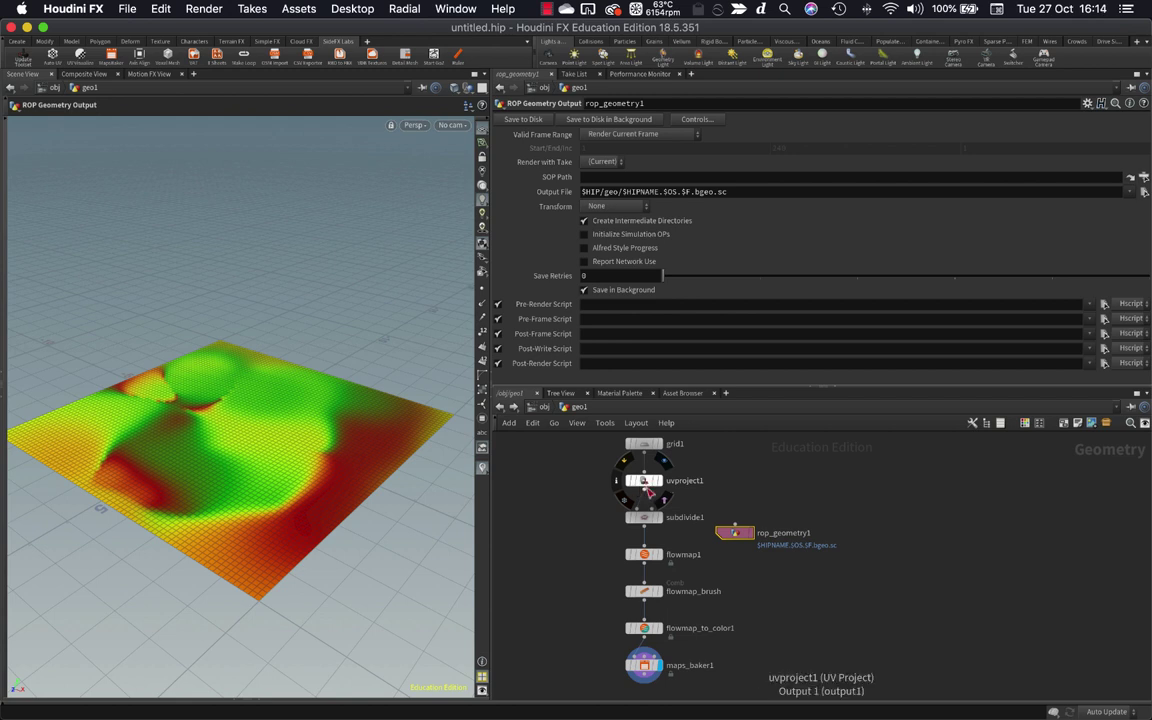
{"action": "left_click_drag", "start_coordinate": [644, 491], "coordinate": [735, 531]}
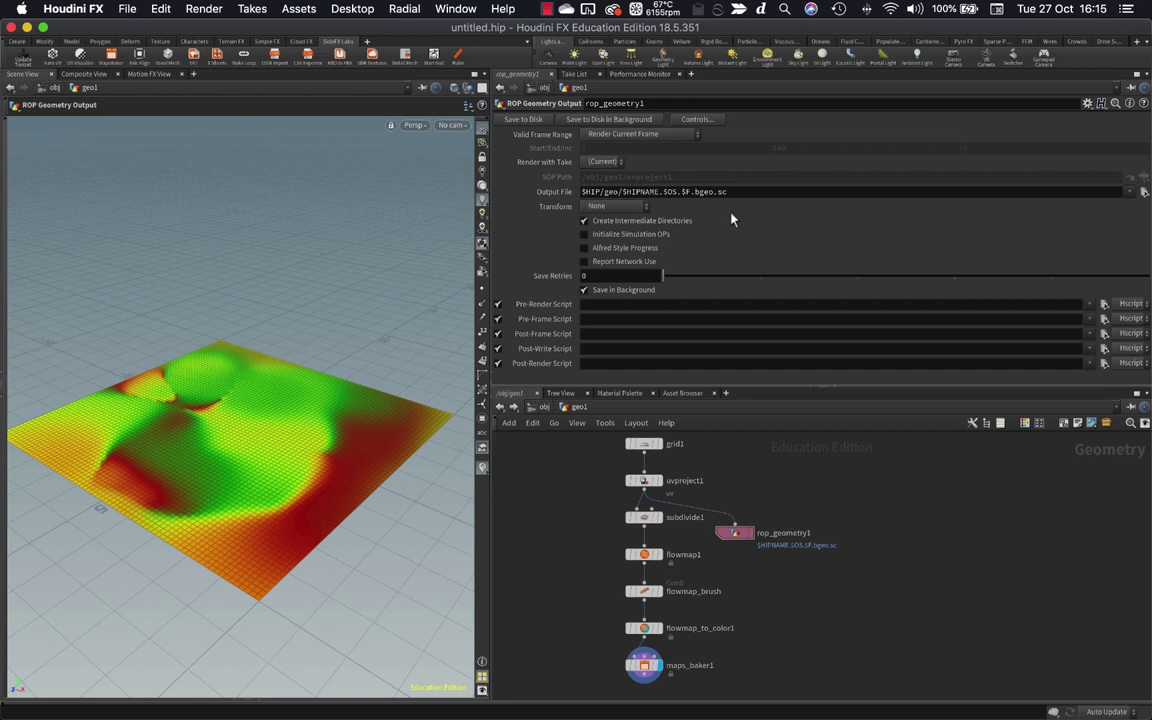
{"action": "key", "text": "super+z"}
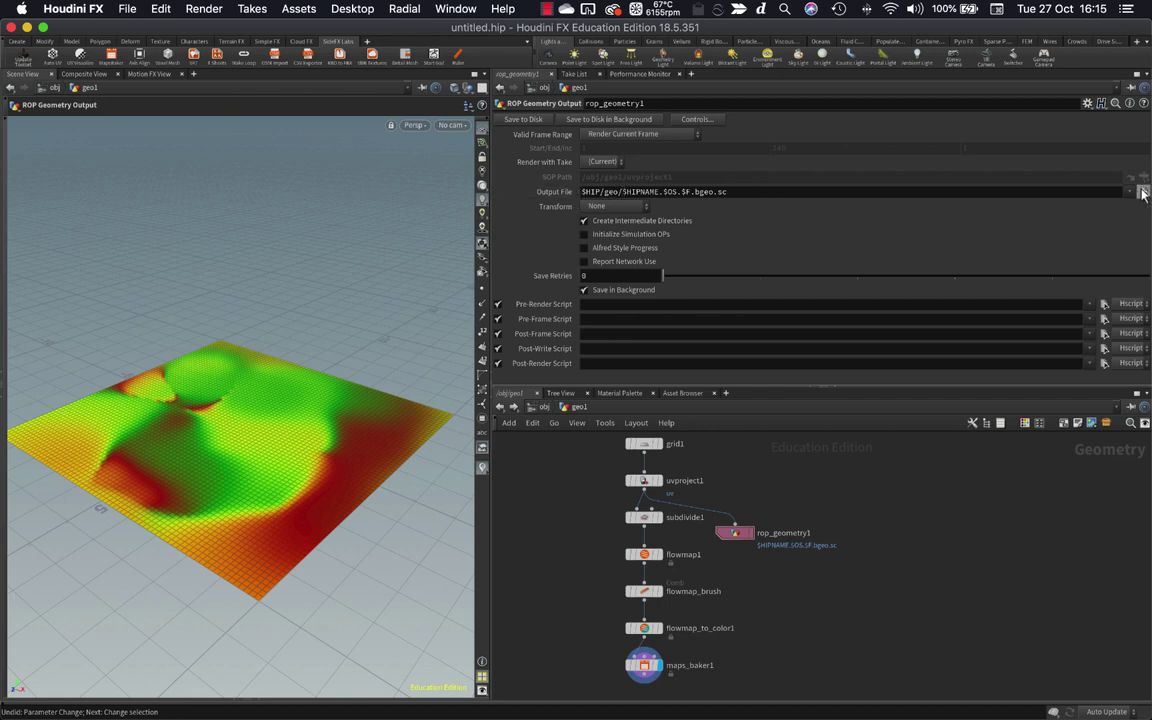
Set rop_geometry1's output to RiverBank.obj on the Desktop and save the mesh to disk.
{"action": "left_click", "coordinate": [1144, 191]}
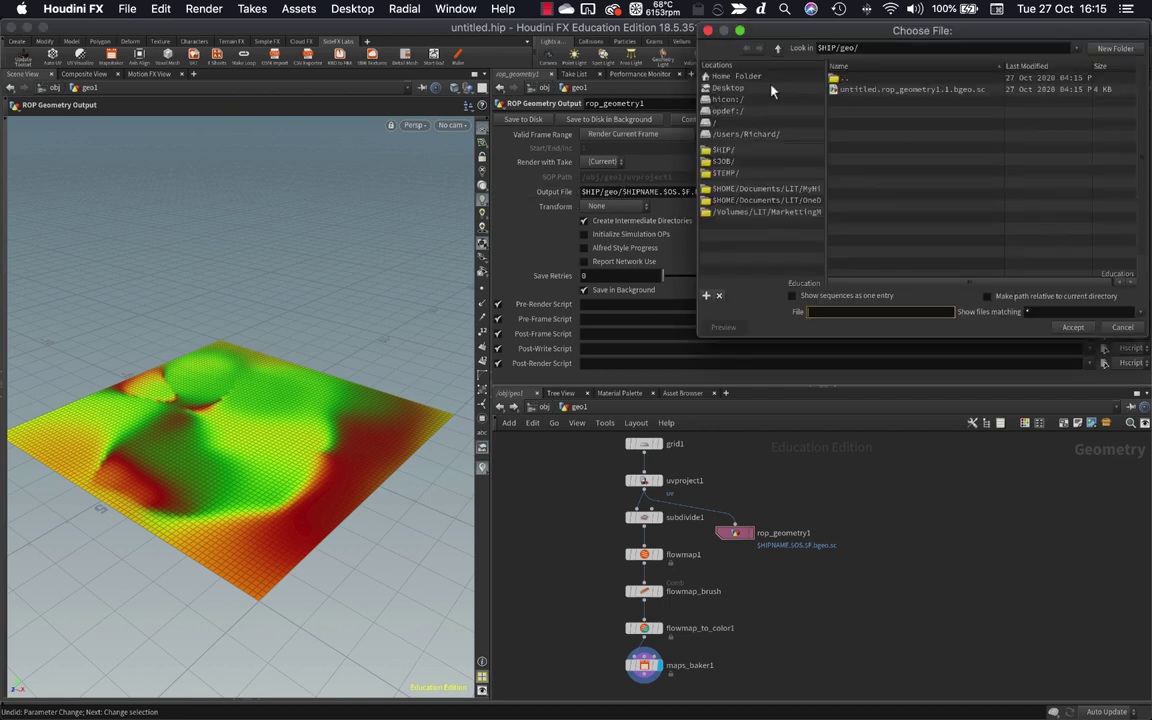
{"action": "left_click", "coordinate": [742, 77]}
{"action": "left_click", "coordinate": [765, 89]}
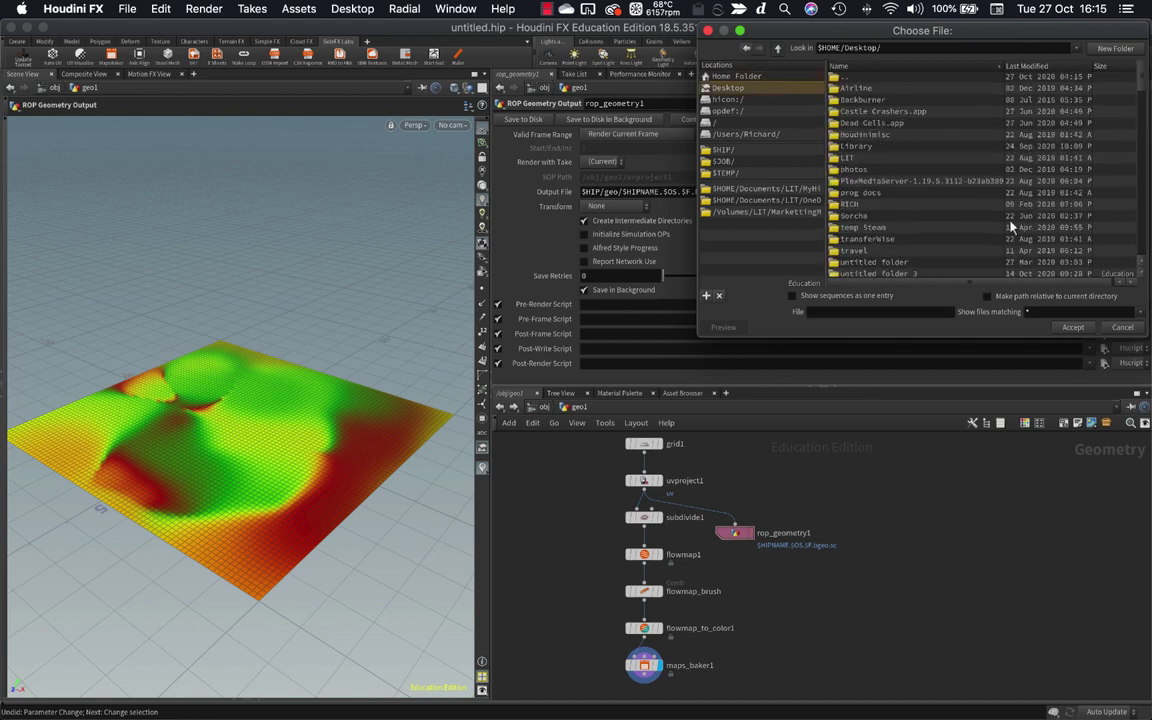
{"action": "left_click", "coordinate": [875, 310]}
{"action": "type", "text": "RiverBan"}
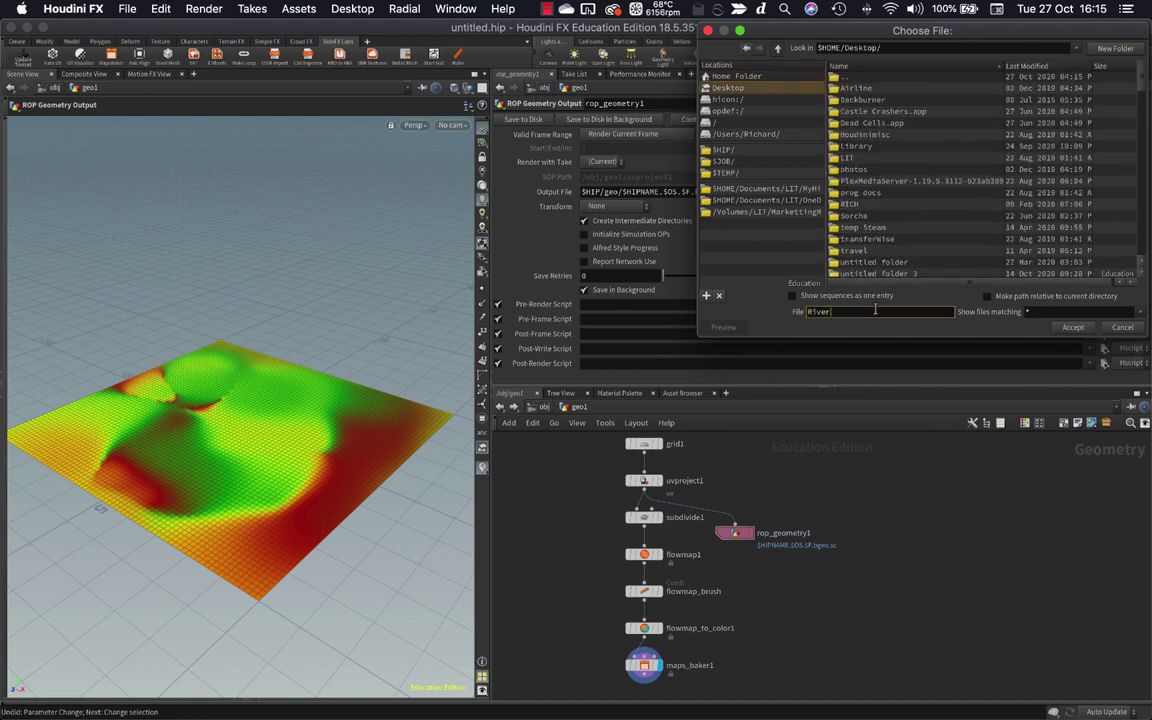
{"action": "type", "text": "k.obj"}
{"action": "left_click", "coordinate": [1071, 327]}
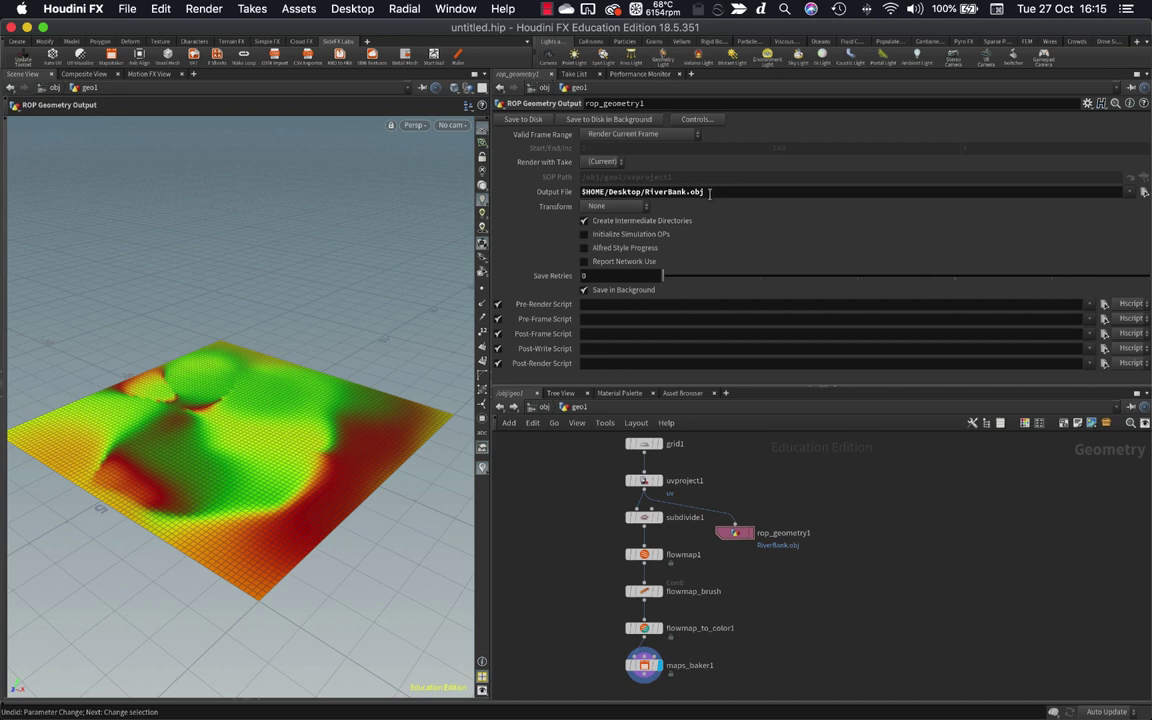
{"action": "left_click", "coordinate": [525, 120]}
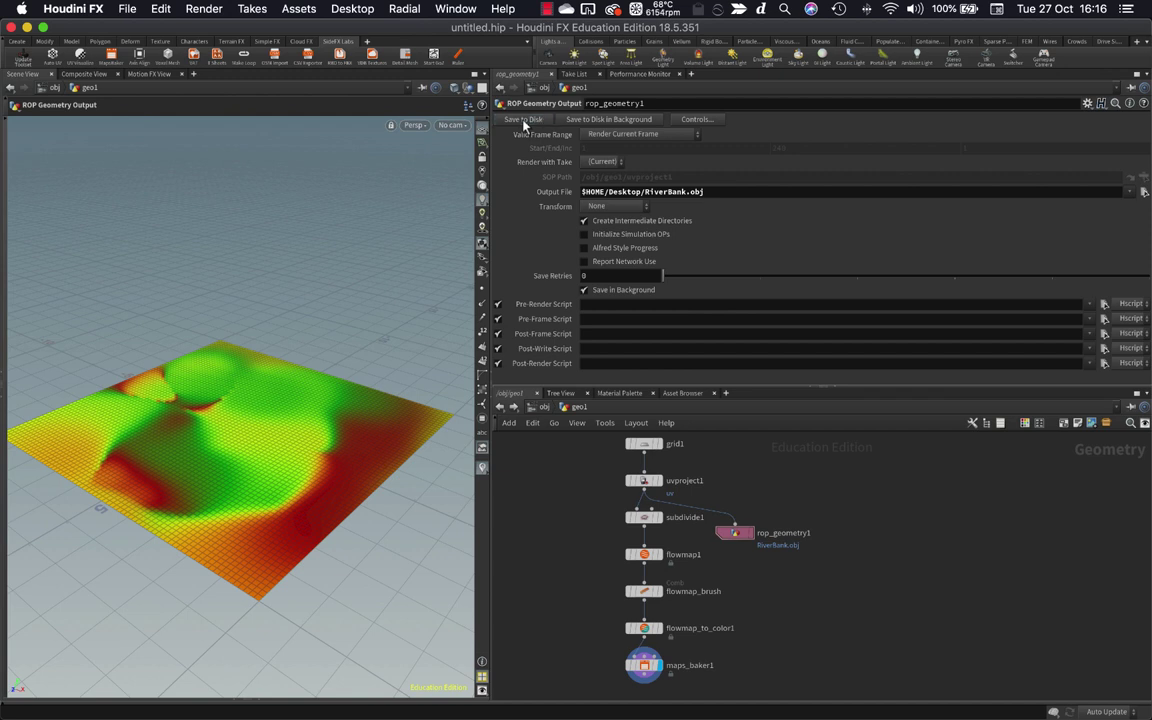